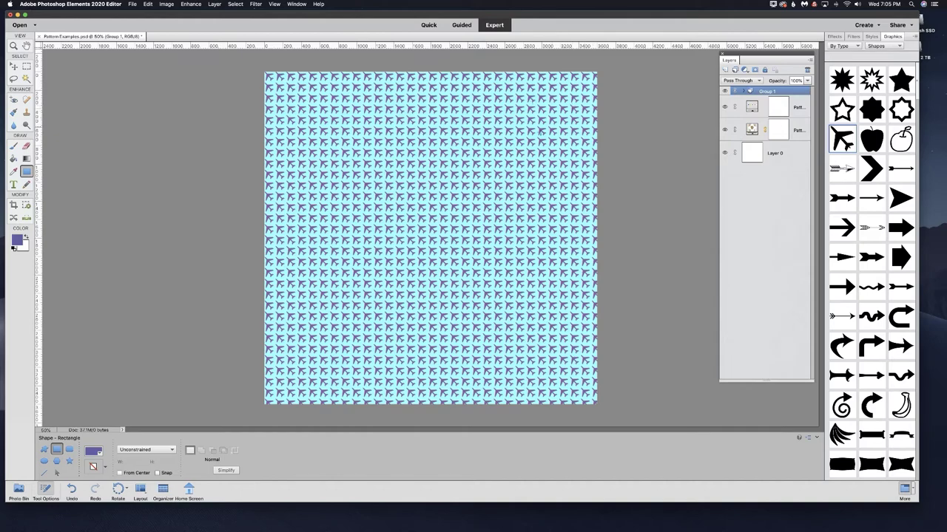
Hide the airplane and stripe pattern layers so the baseball pattern shows.
{"action": "left_click", "coordinate": [724, 107]}
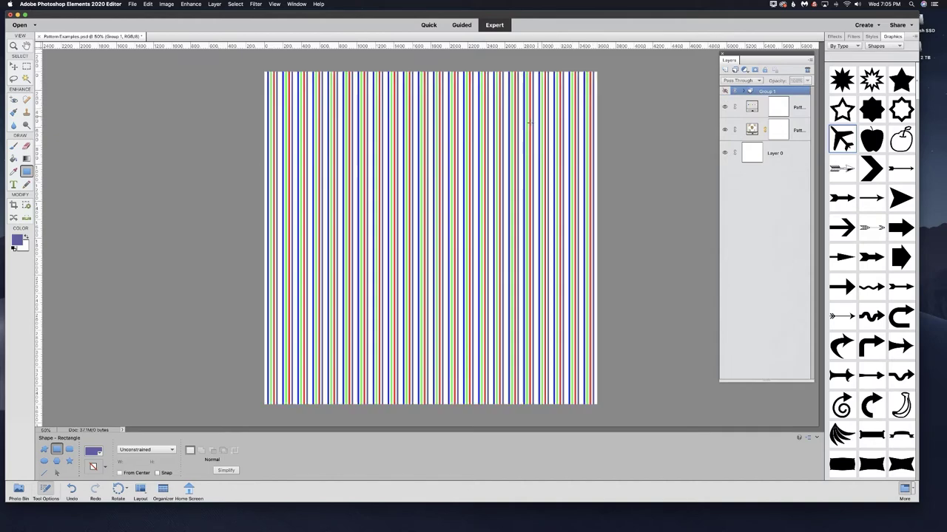
{"action": "left_click", "coordinate": [725, 108]}
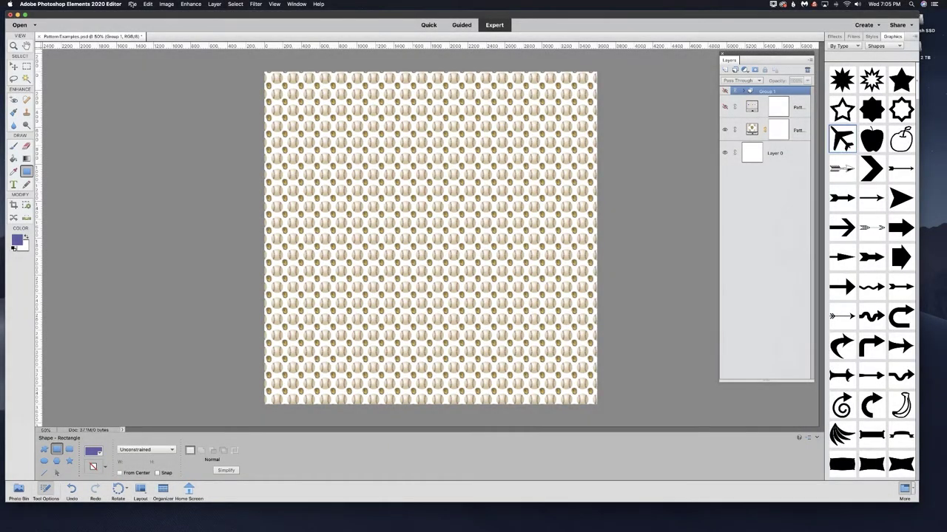
{"action": "left_click", "coordinate": [133, 5]}
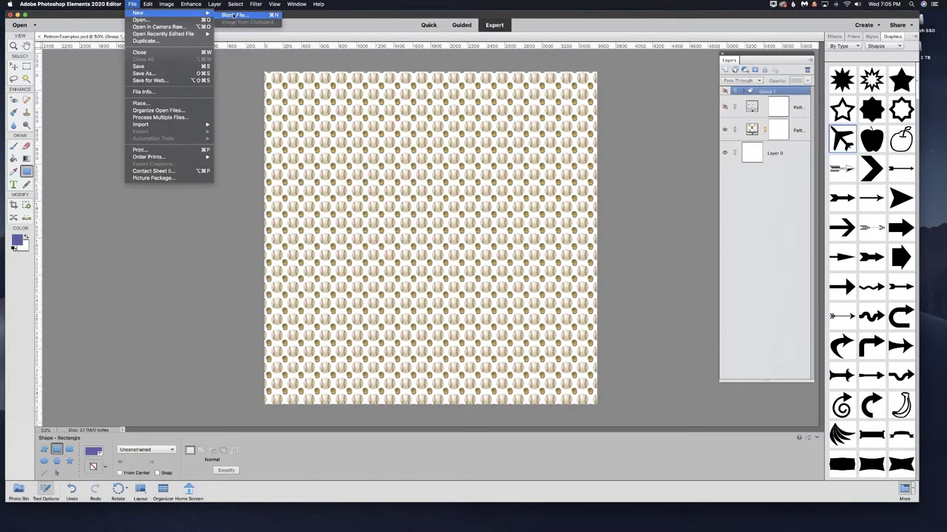
Create a new white 100 × 100 px blank file and fit it to the window.
{"action": "left_click", "coordinate": [344, 68]}
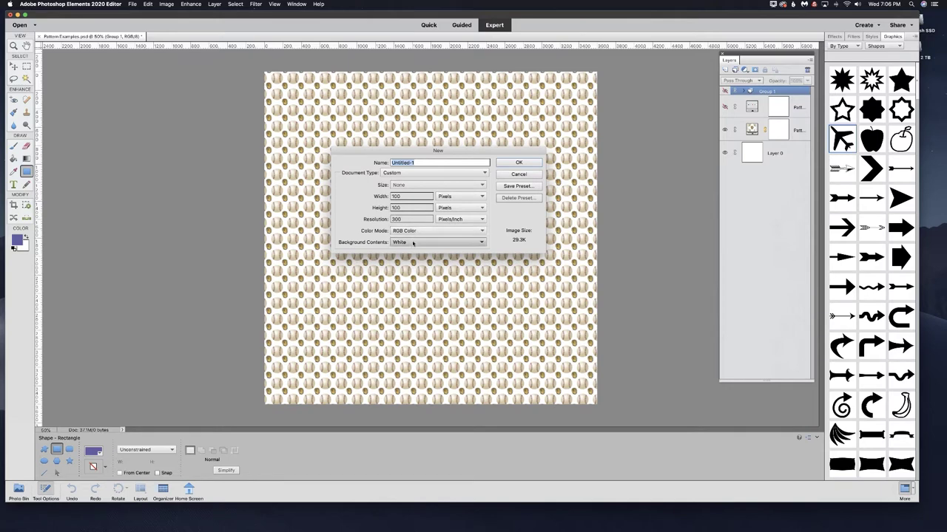
{"action": "left_click", "coordinate": [517, 162]}
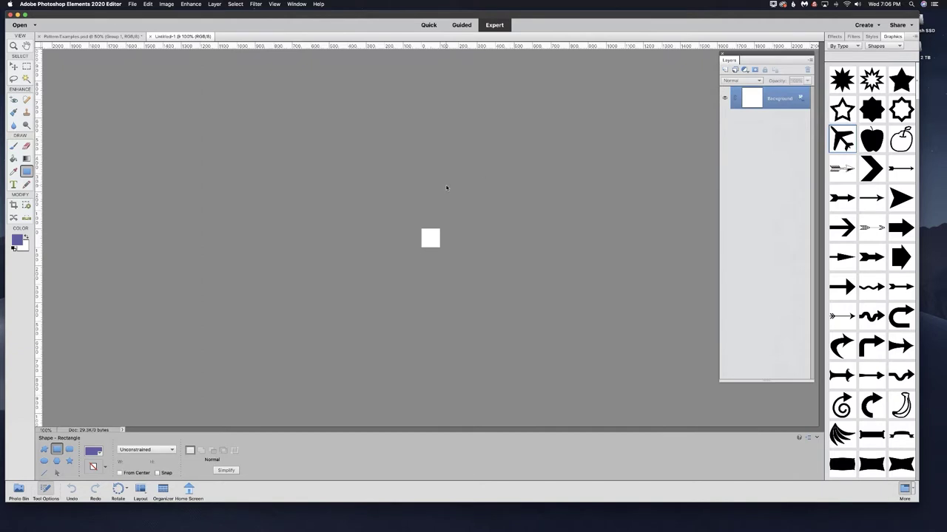
{"action": "key", "text": "super+0"}
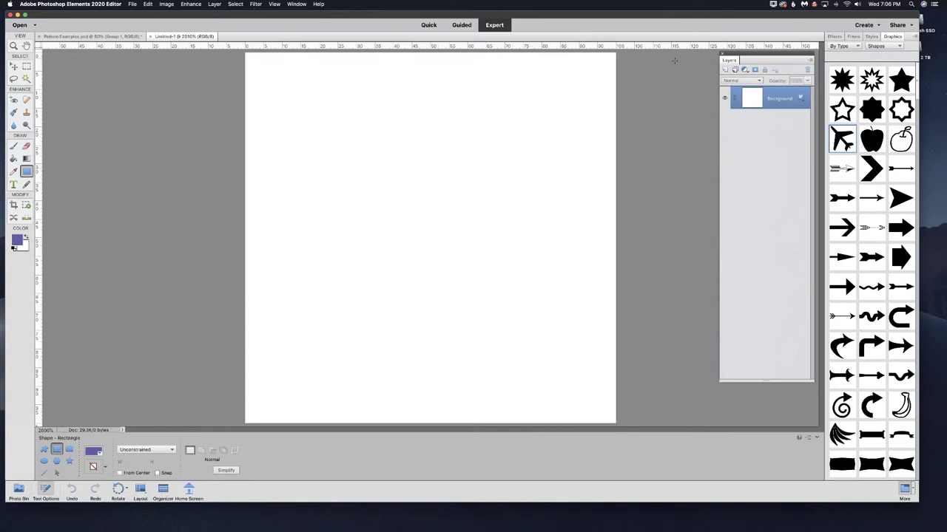
{"action": "left_click", "coordinate": [895, 47]}
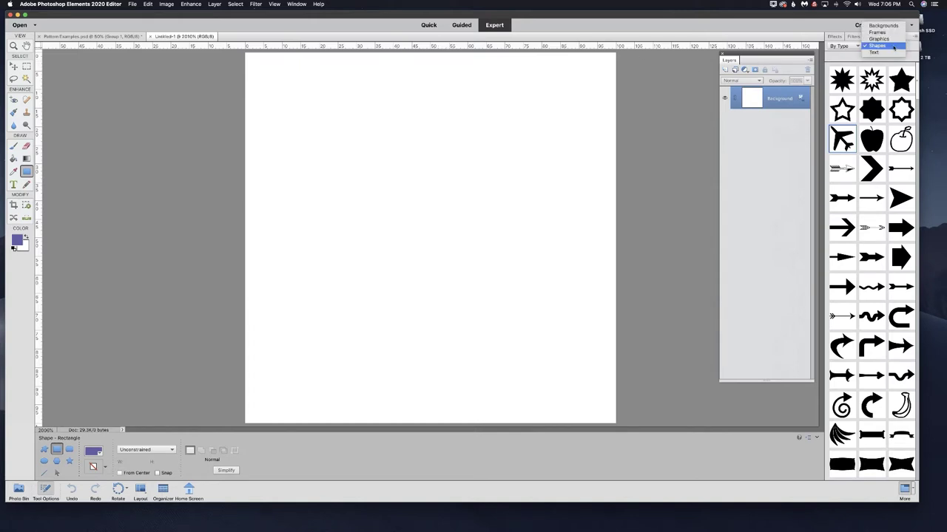
Drag the Baseball graphic onto the canvas and scale it up by its corners to nearly fill the square.
{"action": "left_click", "coordinate": [880, 39]}
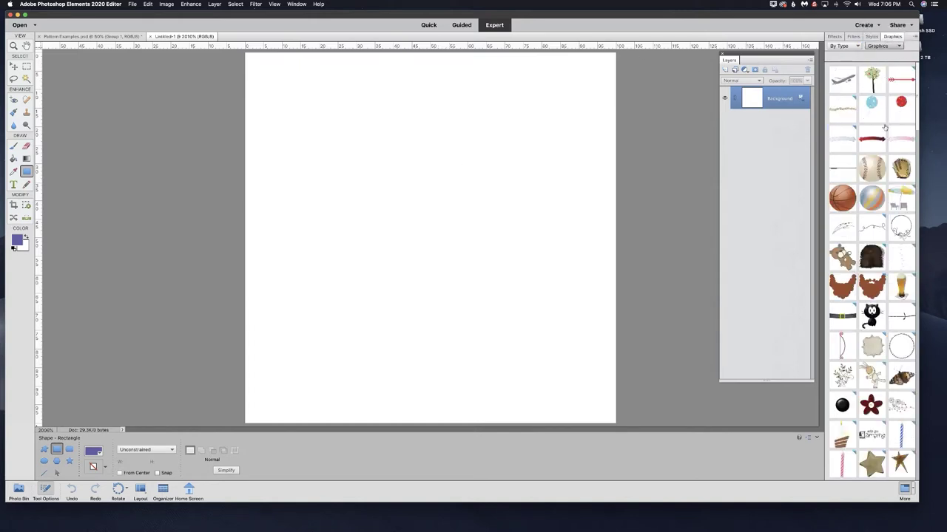
{"action": "left_click_drag", "start_coordinate": [872, 167], "coordinate": [386, 195]}
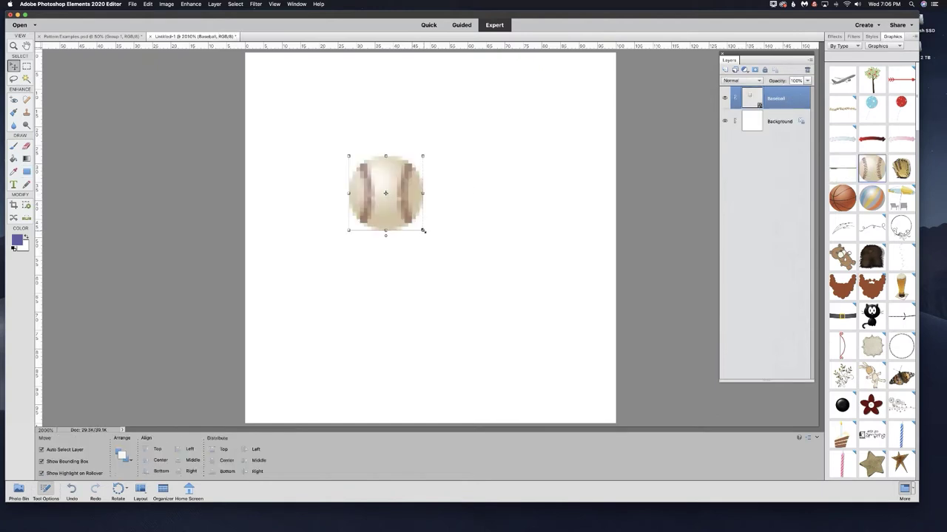
{"action": "left_click_drag", "start_coordinate": [423, 230], "coordinate": [525, 333]}
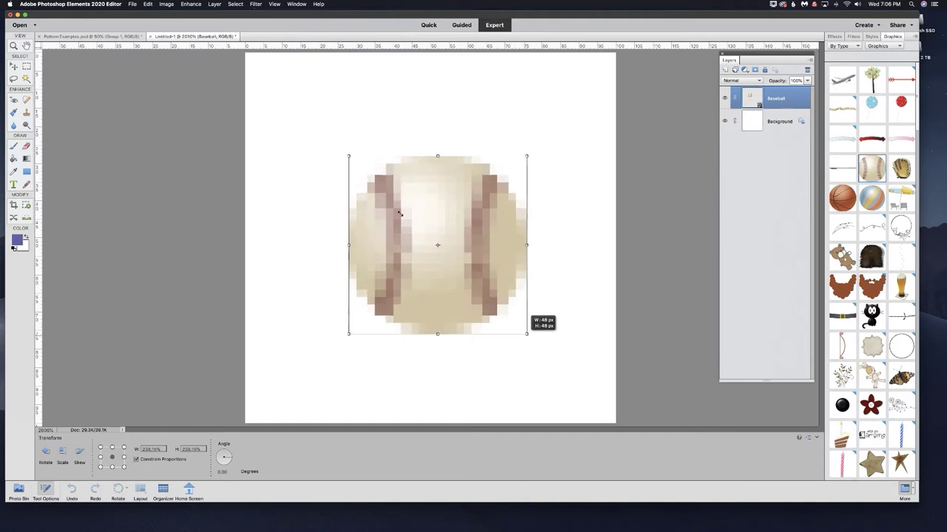
{"action": "left_click_drag", "start_coordinate": [349, 157], "coordinate": [322, 124]}
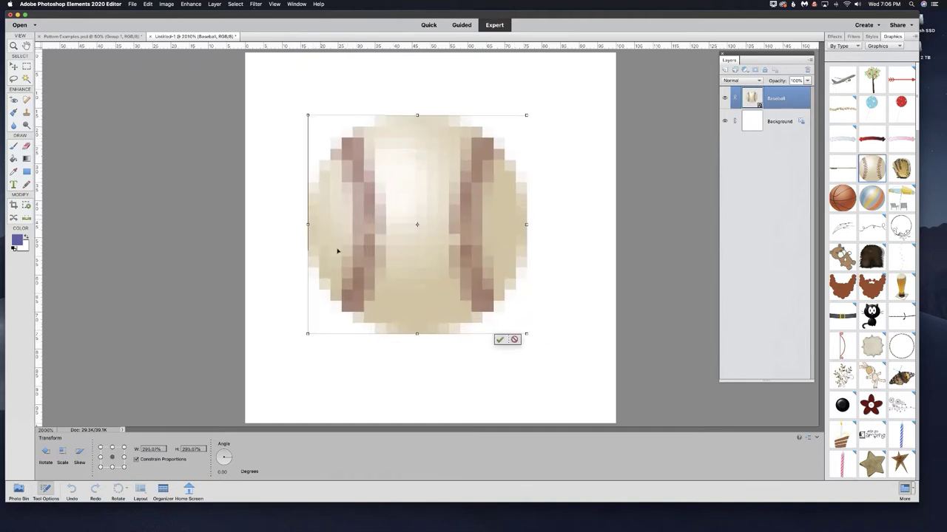
{"action": "left_click", "coordinate": [500, 340]}
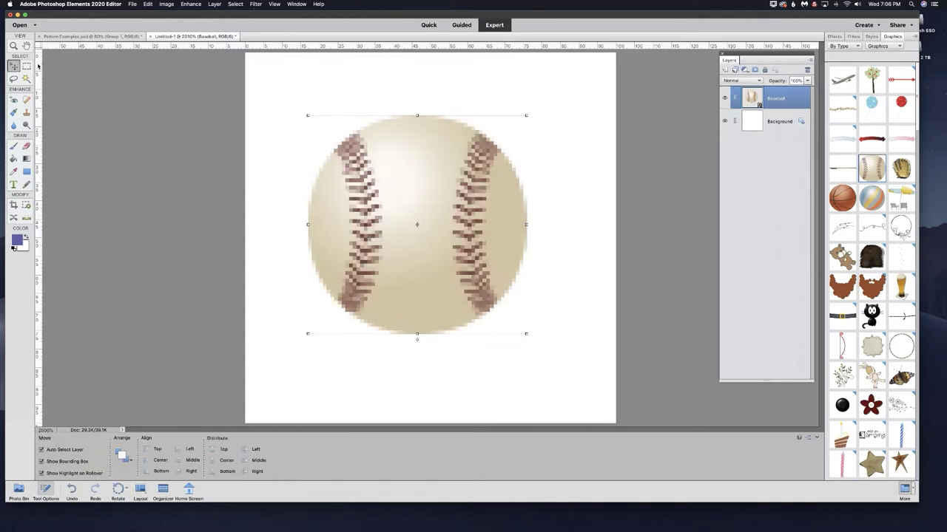
{"action": "mouse_move", "coordinate": [38, 65]}
{"action": "left_mouse_down"}
{"action": "mouse_move", "coordinate": [321, 74]}
{"action": "mouse_move", "coordinate": [431, 53]}
{"action": "left_mouse_up"}
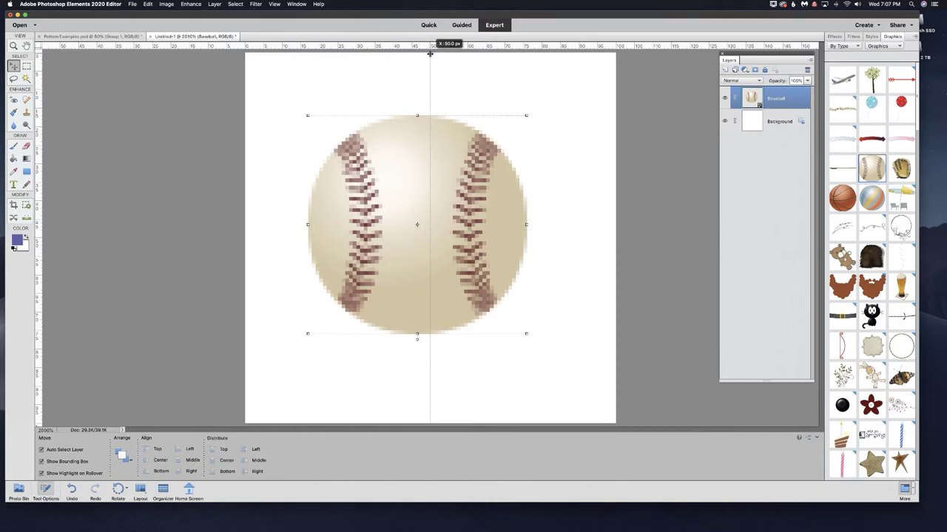
{"action": "left_click_drag", "start_coordinate": [430, 54], "coordinate": [431, 46]}
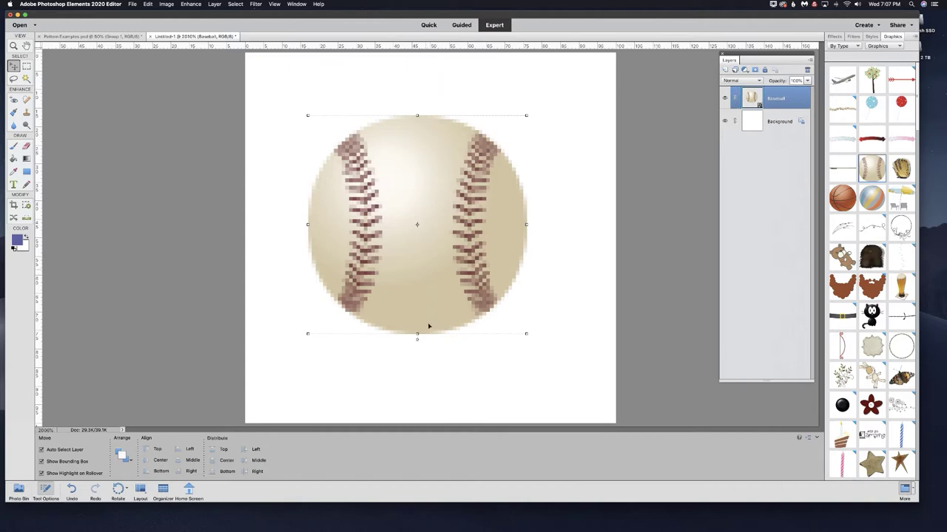
Add a horizontal guide at 50 px via View > New Guide.
{"action": "left_click", "coordinate": [273, 4]}
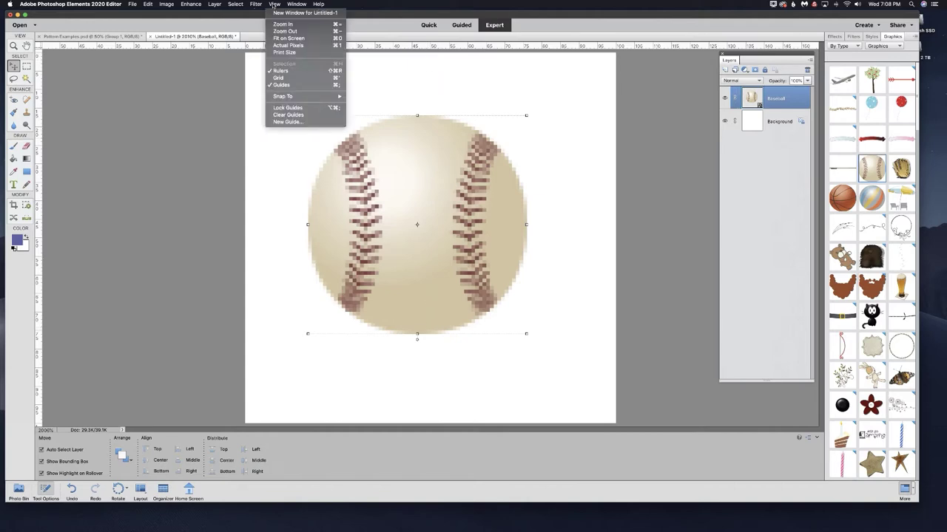
{"action": "left_click", "coordinate": [284, 122]}
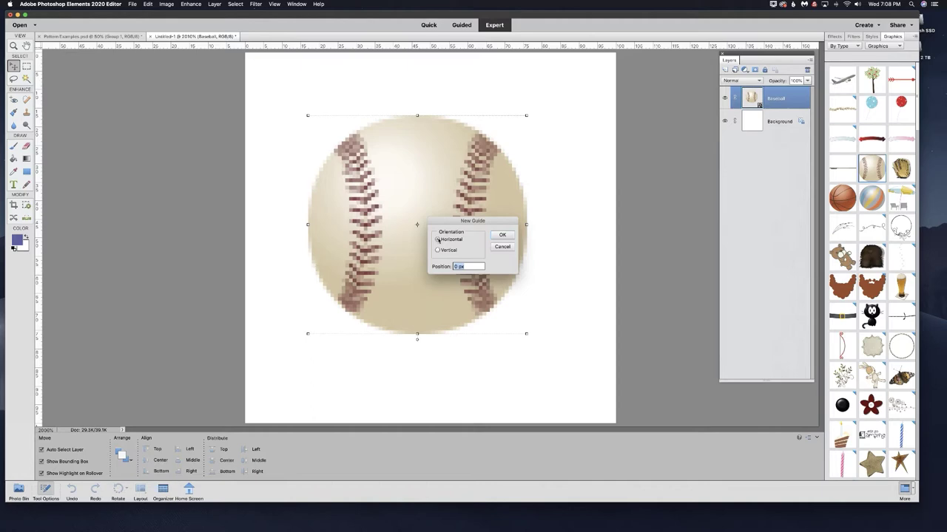
{"action": "left_click", "coordinate": [454, 267]}
{"action": "key", "text": "Delete"}
{"action": "type", "text": "50"}
{"action": "left_click", "coordinate": [502, 236]}
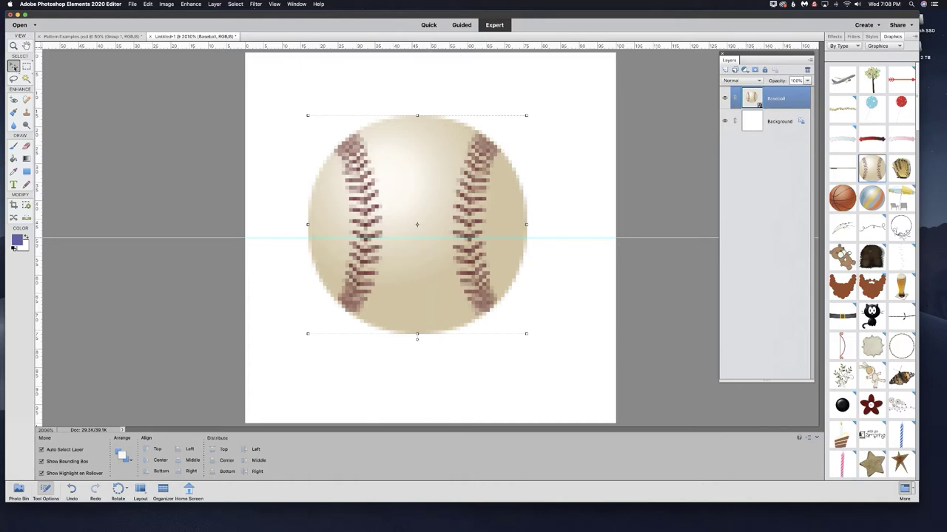
Centre the baseball on the guide and enlarge it slightly to about 60 × 60 px.
{"action": "left_click_drag", "start_coordinate": [418, 250], "coordinate": [427, 250]}
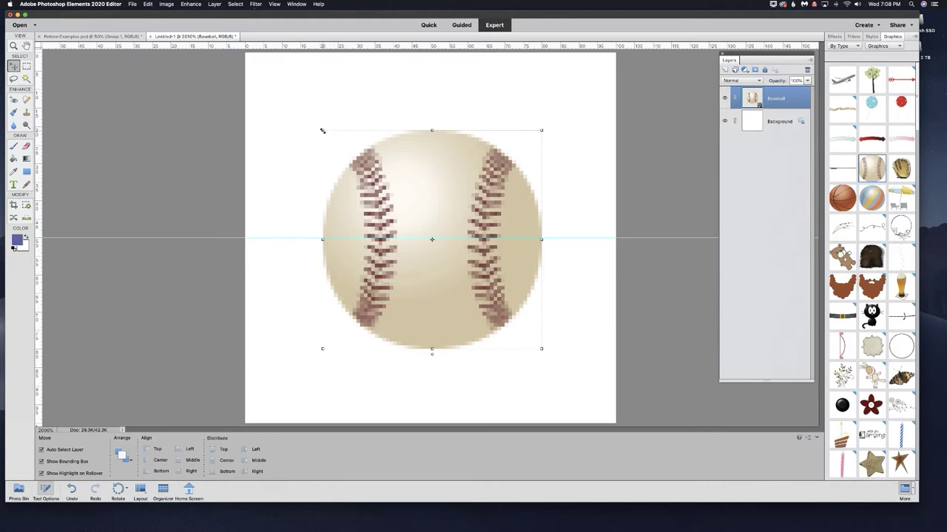
{"action": "left_click_drag", "start_coordinate": [322, 131], "coordinate": [320, 131]}
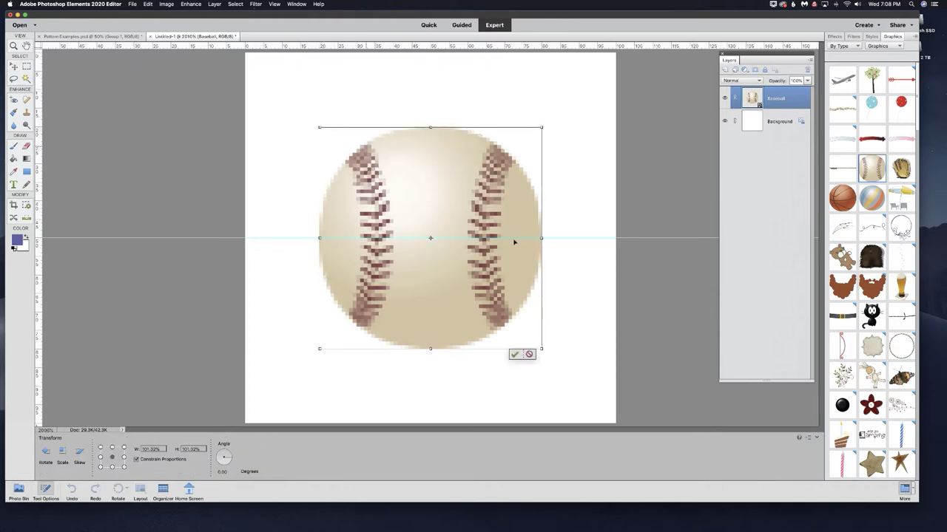
{"action": "left_click", "coordinate": [514, 354]}
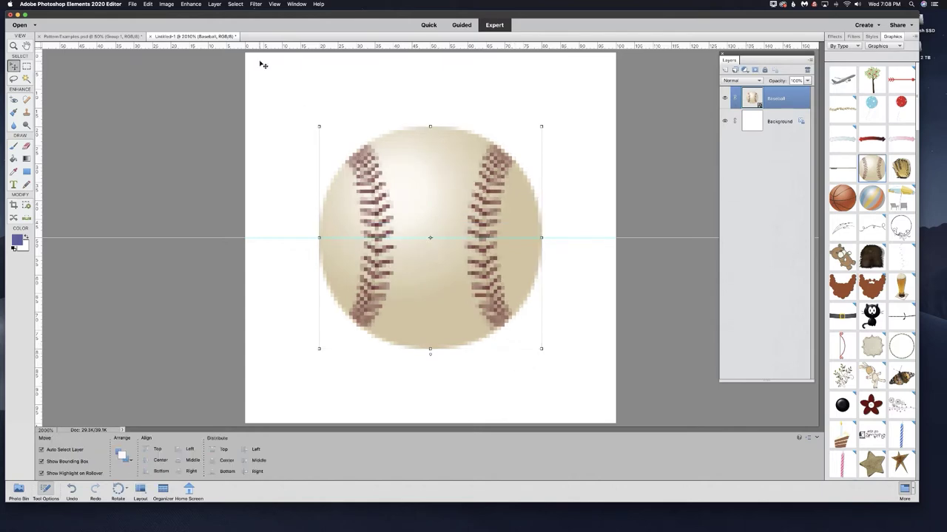
{"action": "left_click", "coordinate": [255, 5]}
{"action": "mouse_move", "coordinate": [287, 119]}
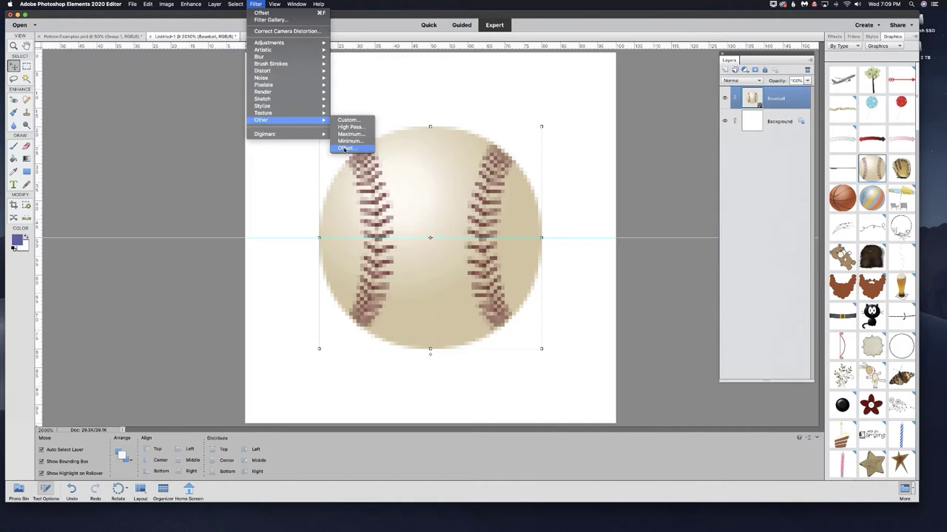
Simplify the Baseball layer after the Offset filter rejects its non-editable pixels.
{"action": "left_click", "coordinate": [345, 149]}
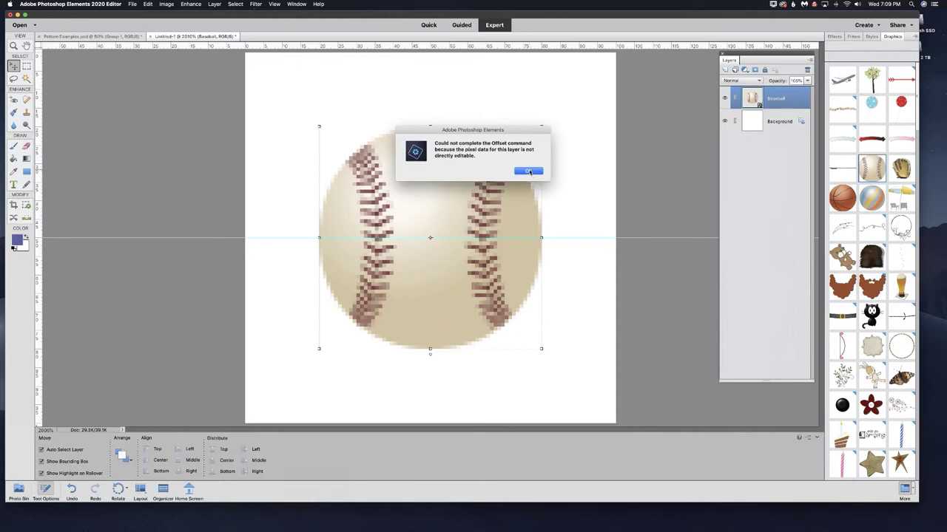
{"action": "left_click", "coordinate": [528, 172]}
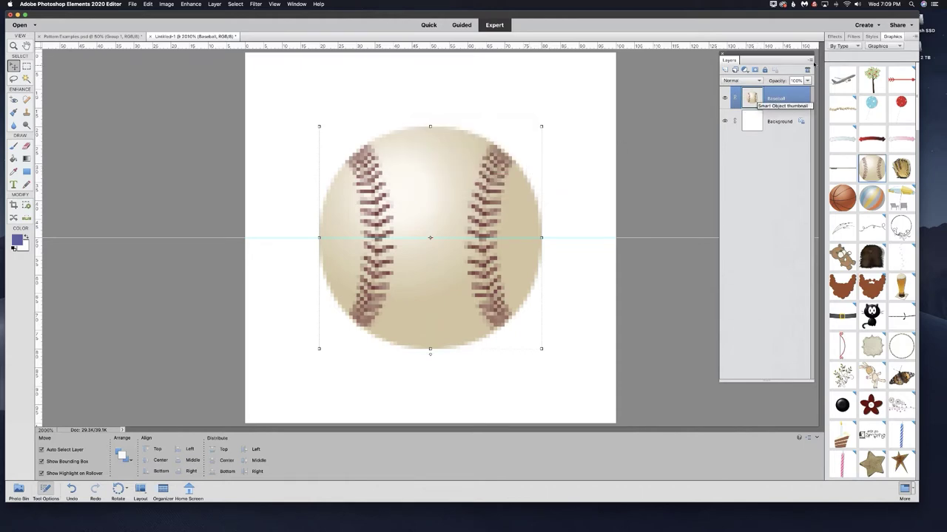
{"action": "left_click", "coordinate": [810, 61]}
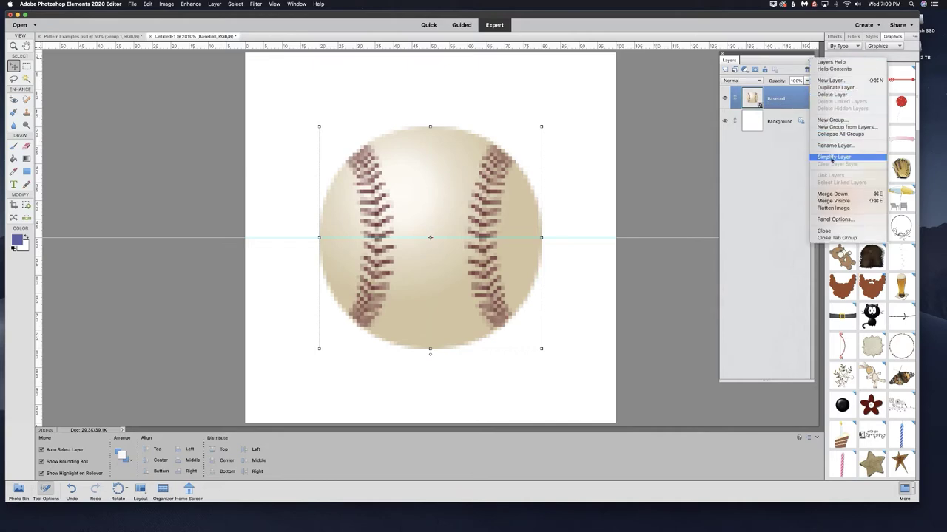
{"action": "left_click", "coordinate": [214, 5]}
{"action": "left_click", "coordinate": [215, 4]}
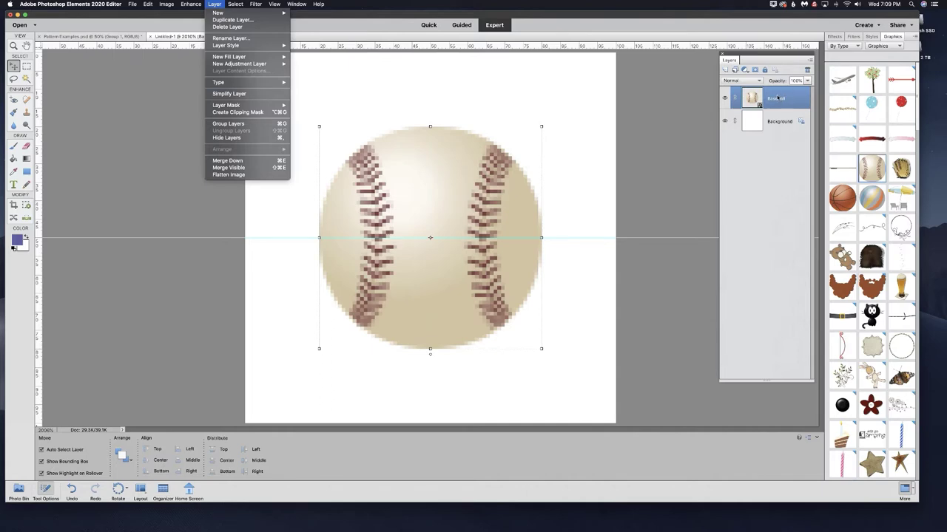
{"action": "left_click", "coordinate": [778, 98]}
{"action": "right_click", "coordinate": [777, 98]}
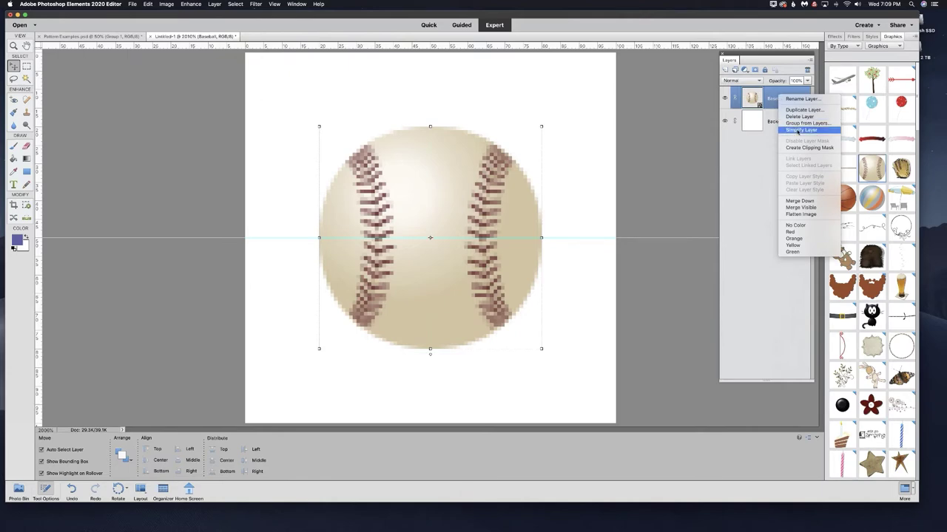
{"action": "left_click", "coordinate": [797, 130]}
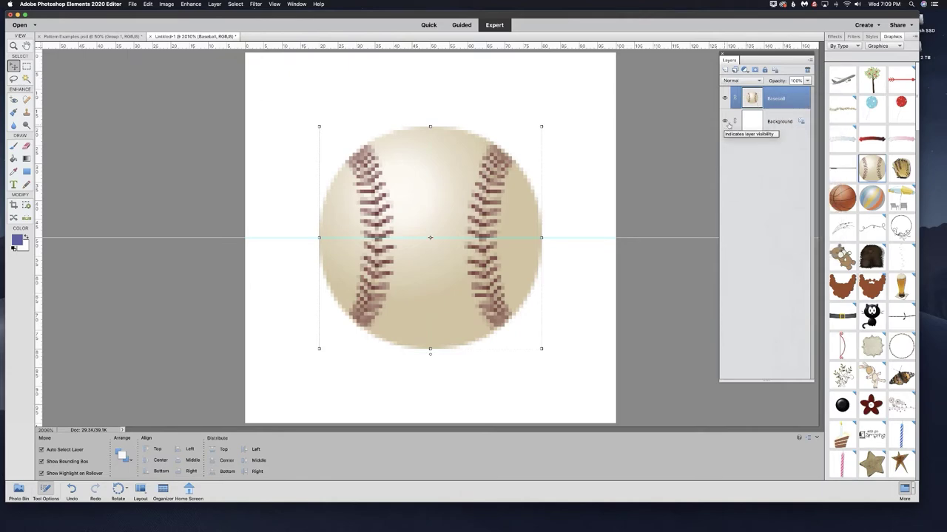
Apply Offset +50 right, −50 down with Wrap Around to the baseball layer.
{"action": "left_click", "coordinate": [256, 4]}
{"action": "mouse_move", "coordinate": [261, 120]}
{"action": "left_click", "coordinate": [346, 149]}
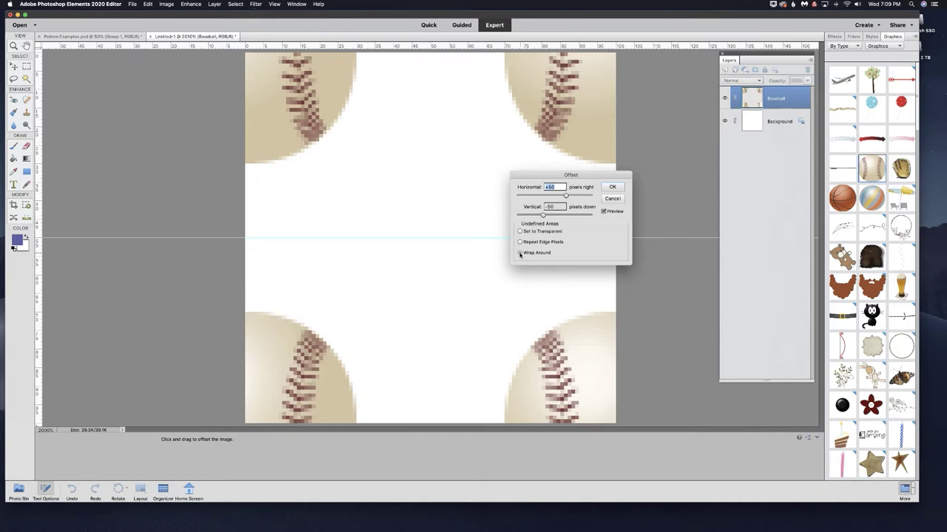
{"action": "left_click", "coordinate": [612, 187]}
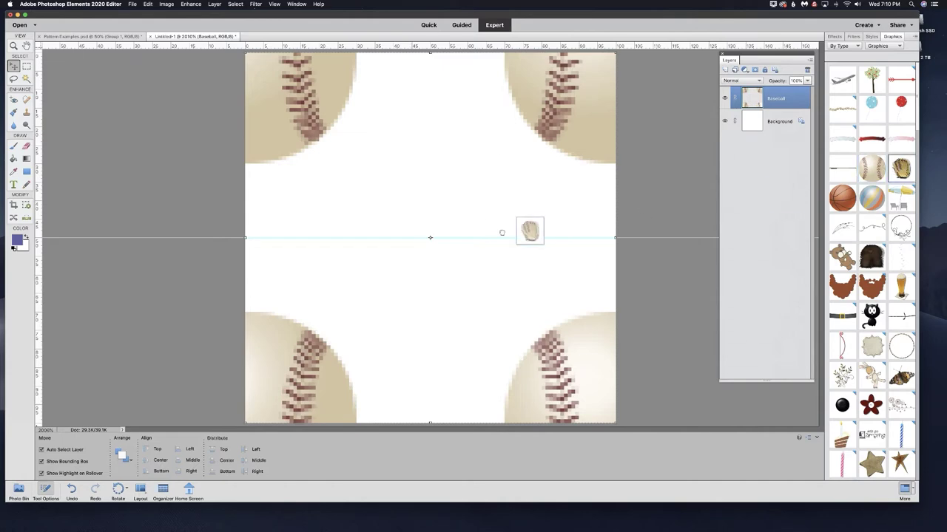
Place the Baseball Glove graphic at the tile centre and enlarge it between the corner balls.
{"action": "left_click_drag", "start_coordinate": [864, 180], "coordinate": [436, 228]}
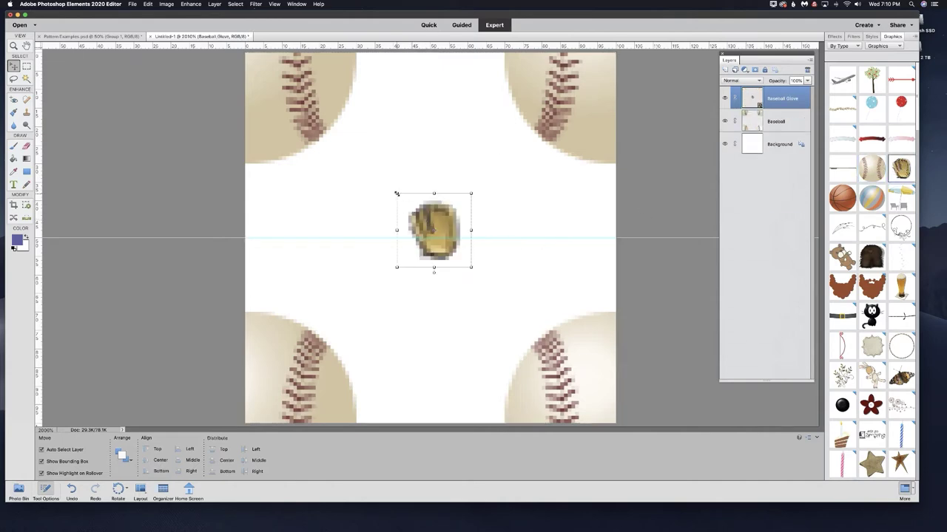
{"action": "left_click_drag", "start_coordinate": [396, 194], "coordinate": [346, 142]}
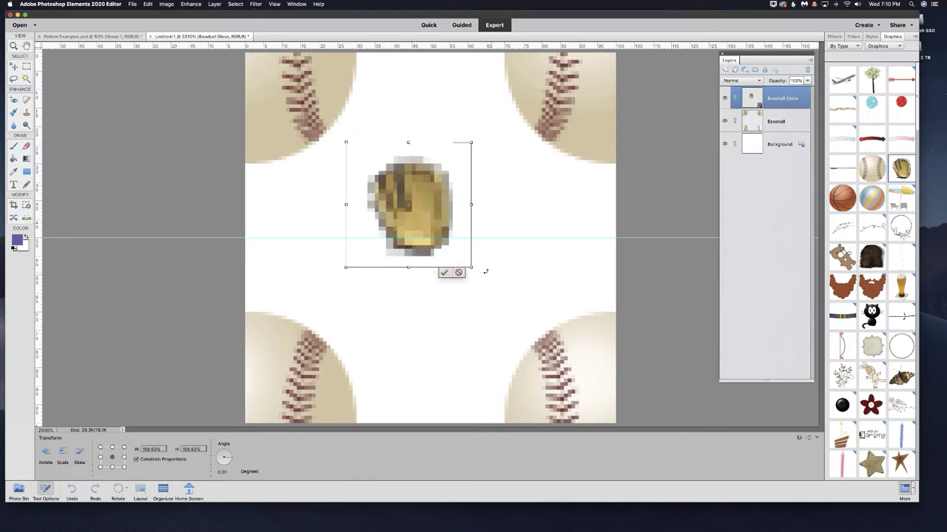
{"action": "mouse_move", "coordinate": [479, 285]}
{"action": "left_mouse_down"}
{"action": "mouse_move", "coordinate": [518, 327]}
{"action": "mouse_move", "coordinate": [534, 331]}
{"action": "left_mouse_up"}
{"action": "left_click_drag", "start_coordinate": [341, 138], "coordinate": [320, 117]}
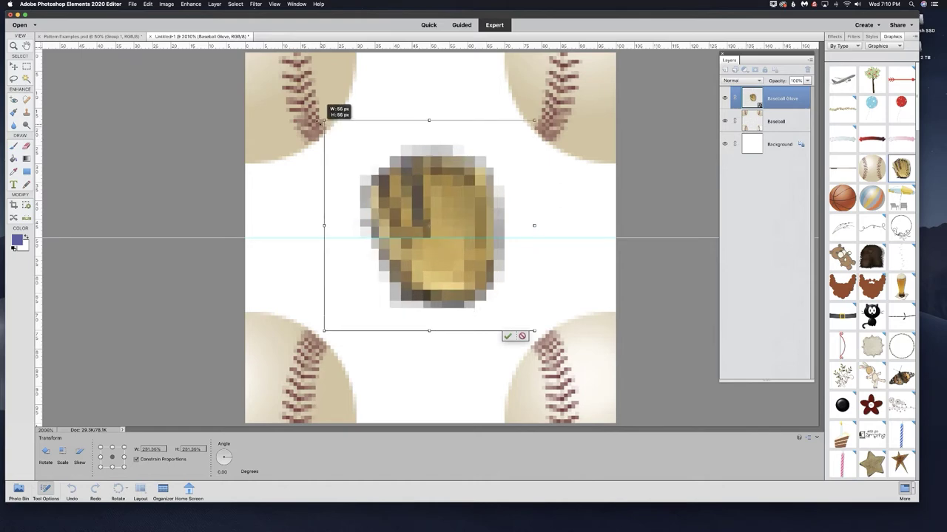
{"action": "left_click", "coordinate": [507, 337]}
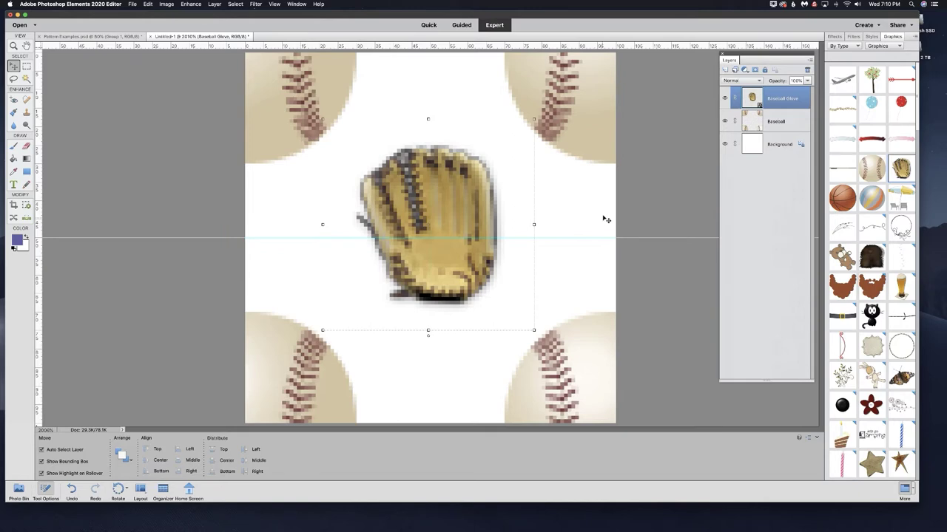
Define the tile as a custom pattern named 'Baseball'.
{"action": "left_click", "coordinate": [148, 4]}
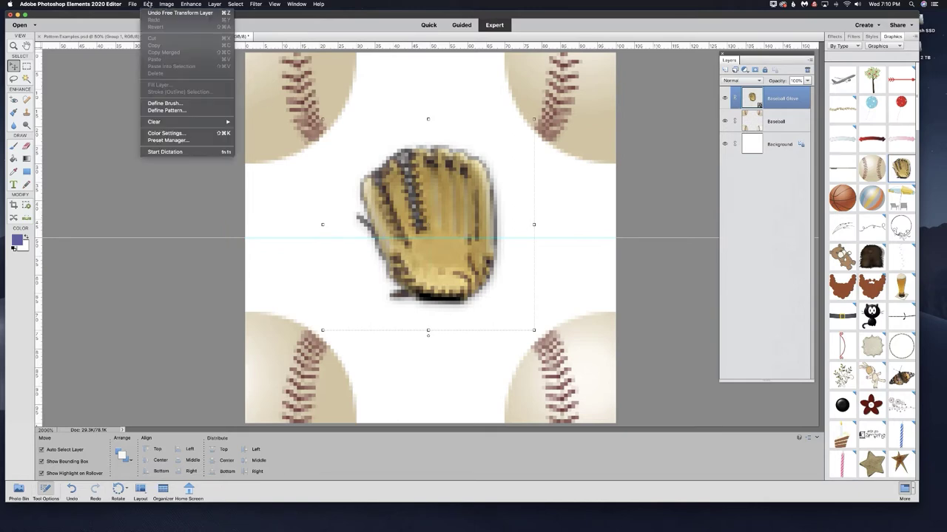
{"action": "left_click", "coordinate": [166, 111]}
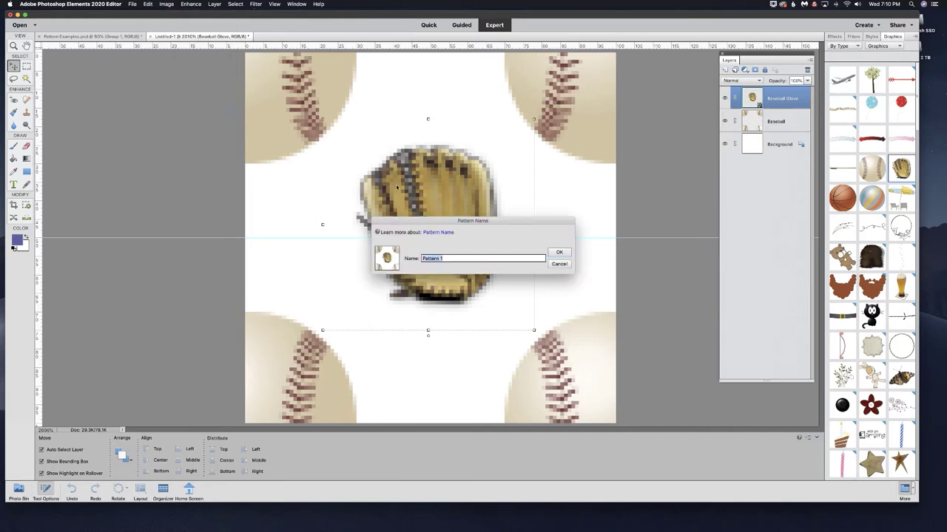
{"action": "type", "text": "Baseball"}
{"action": "left_click", "coordinate": [559, 253]}
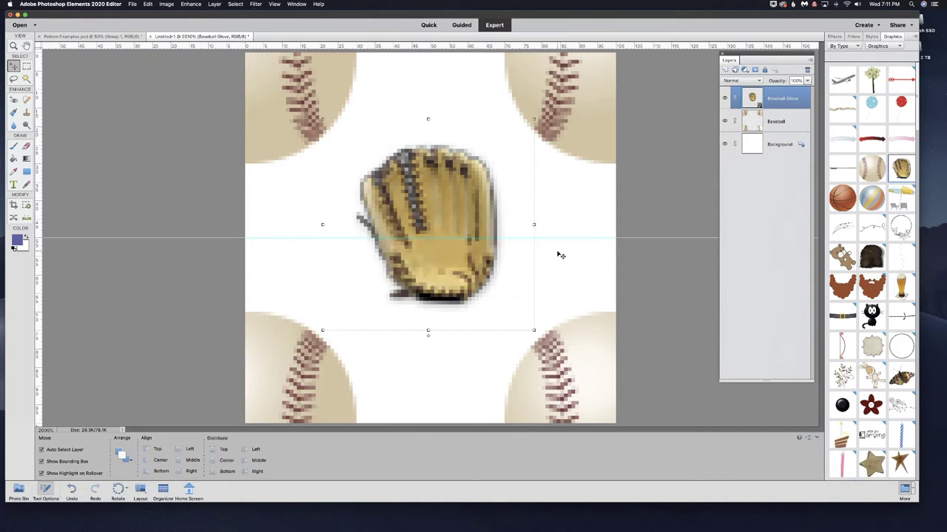
{"action": "left_click", "coordinate": [132, 4]}
{"action": "mouse_move", "coordinate": [140, 13]}
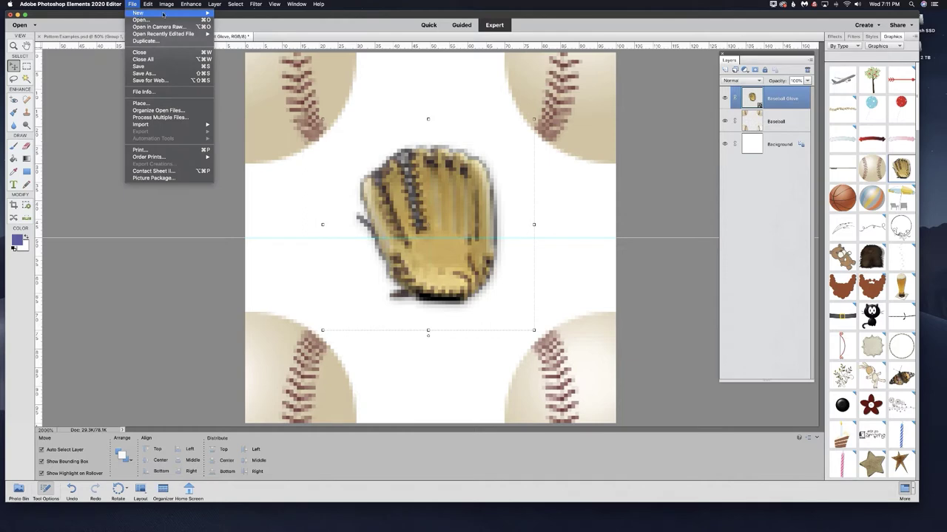
Create a blank 12 × 12 inch page from the Scrapbooking preset and bring up the fill settings.
{"action": "left_click", "coordinate": [243, 15]}
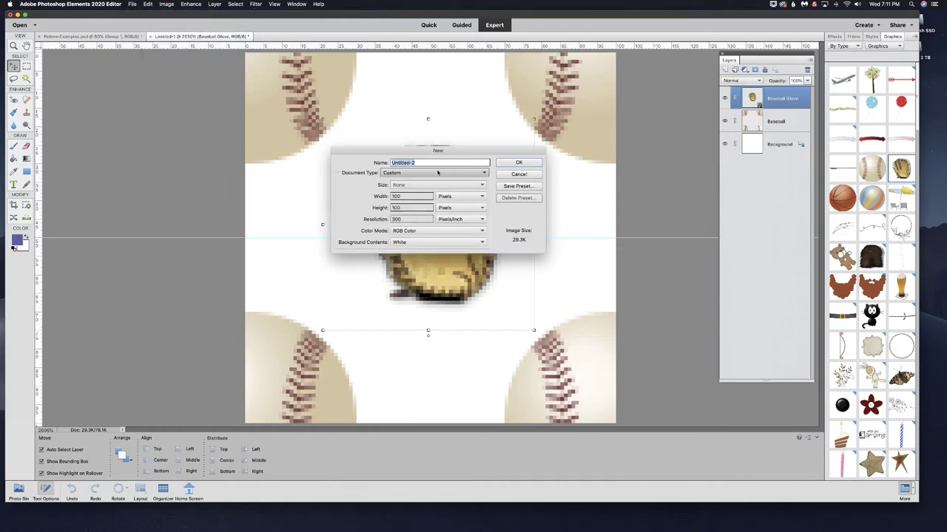
{"action": "left_click", "coordinate": [436, 173]}
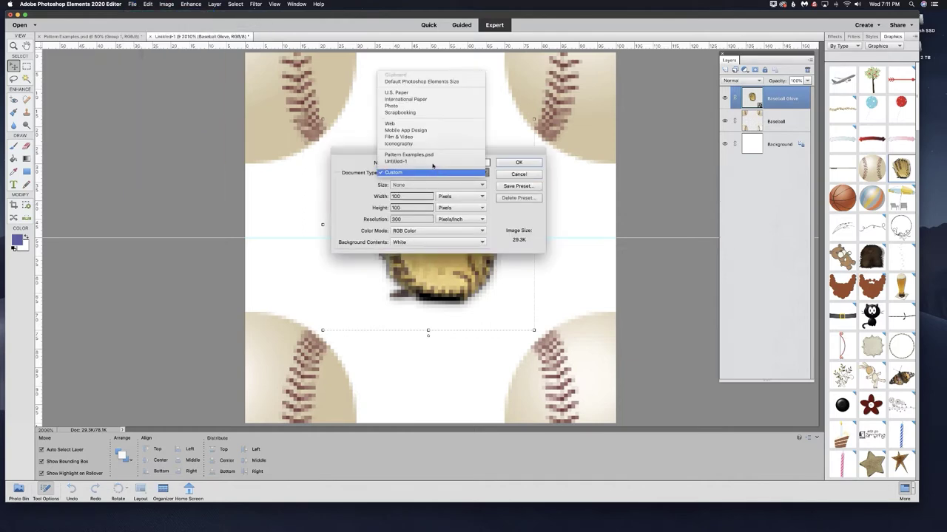
{"action": "left_click", "coordinate": [419, 113]}
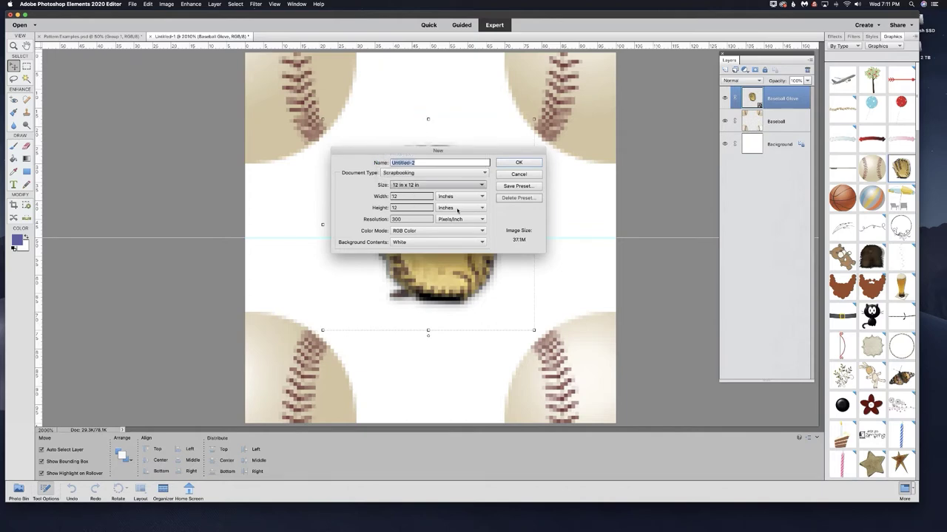
{"action": "left_click", "coordinate": [518, 162]}
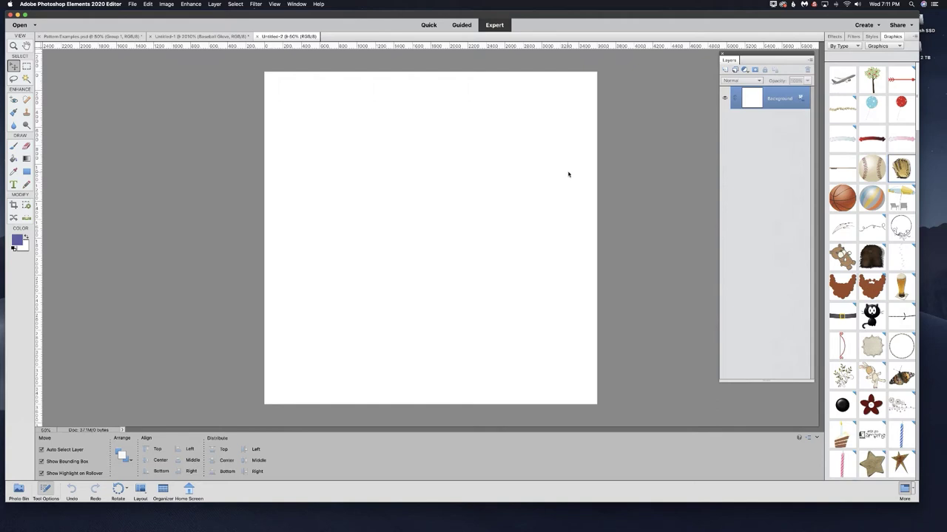
{"action": "key", "text": "shift+BackSpace"}
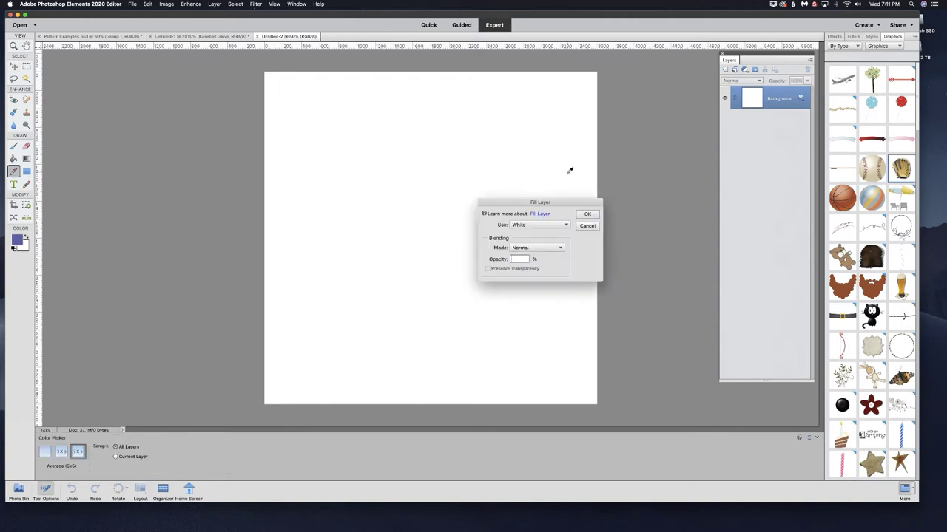
Fill the page with the custom Baseball pattern, then undo the fill.
{"action": "left_click", "coordinate": [562, 224]}
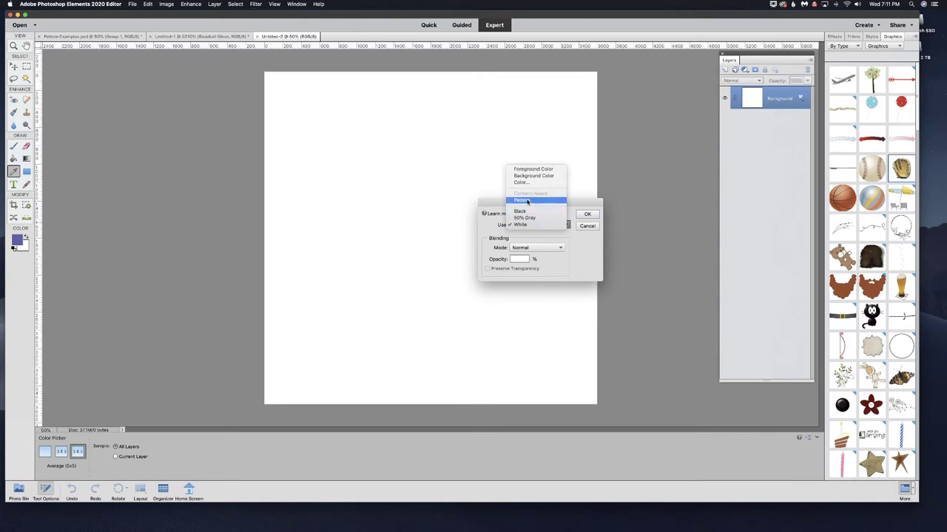
{"action": "left_click", "coordinate": [526, 201]}
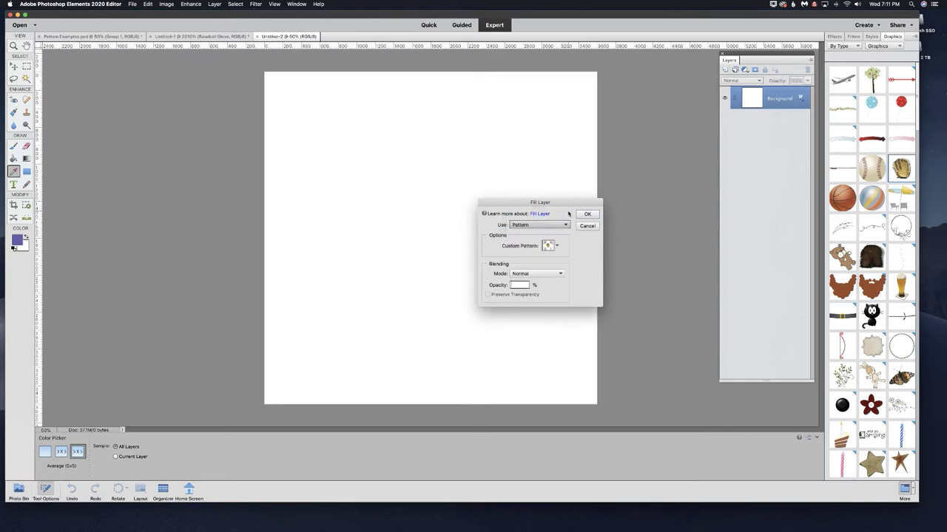
{"action": "left_click", "coordinate": [556, 246]}
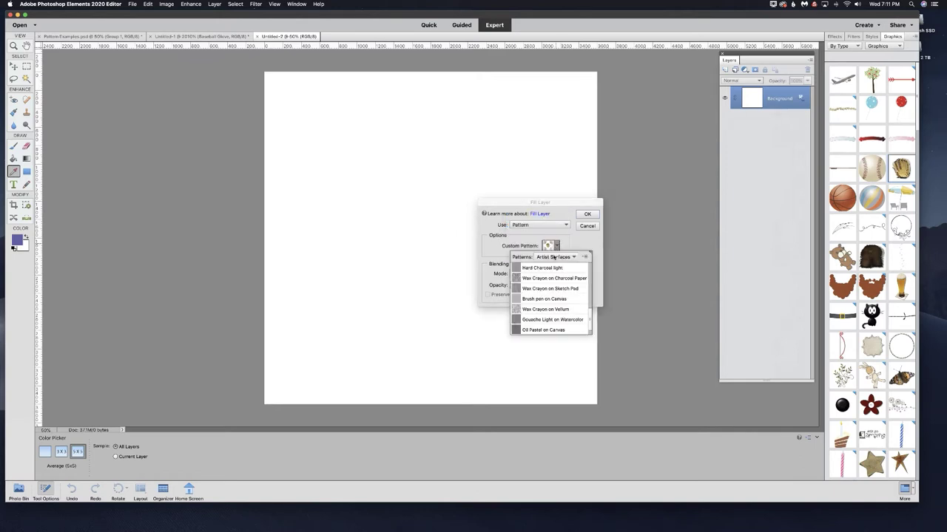
{"action": "scroll", "coordinate": [555, 284], "scroll_direction": "down", "scroll_amount": 1}
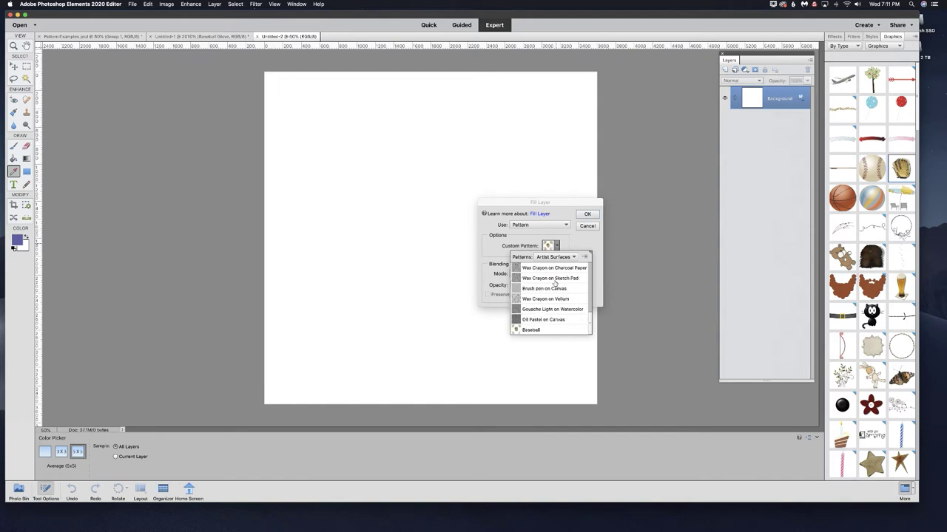
{"action": "left_click", "coordinate": [532, 331]}
{"action": "left_click", "coordinate": [587, 215]}
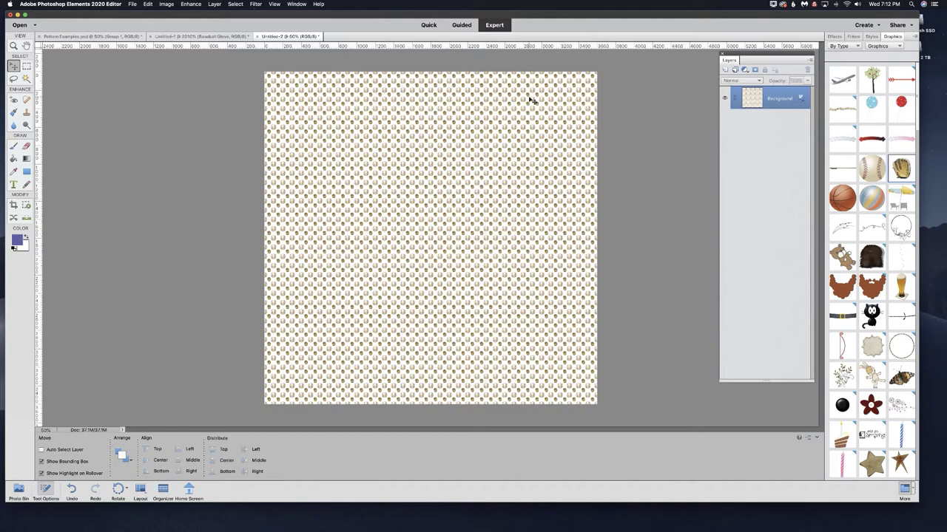
{"action": "key", "text": "ctrl+z"}
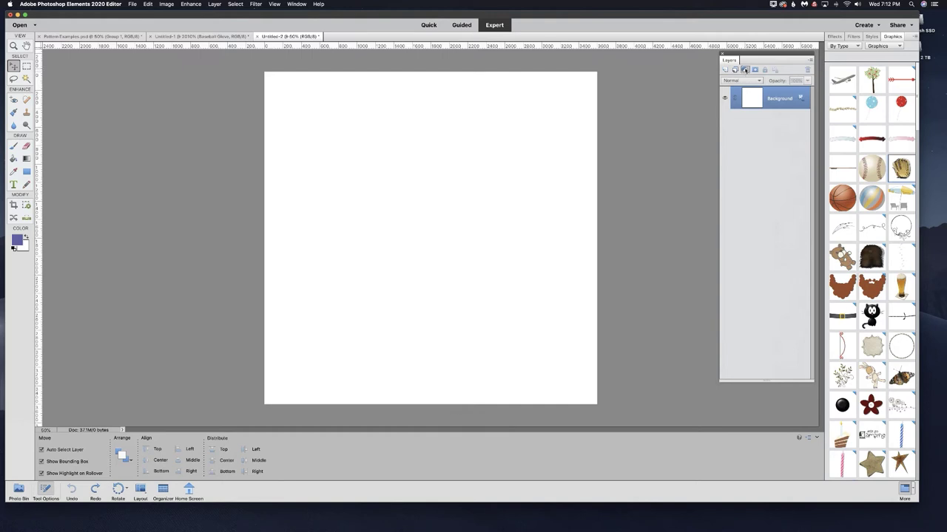
Add a Baseball pattern fill layer to Untitled-2 at 137% scale.
{"action": "left_click", "coordinate": [745, 70]}
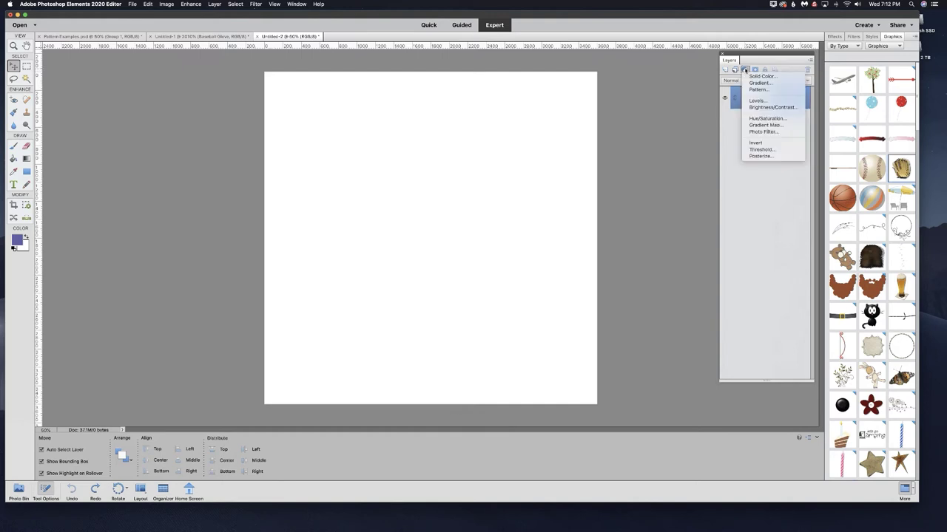
{"action": "left_click", "coordinate": [758, 90]}
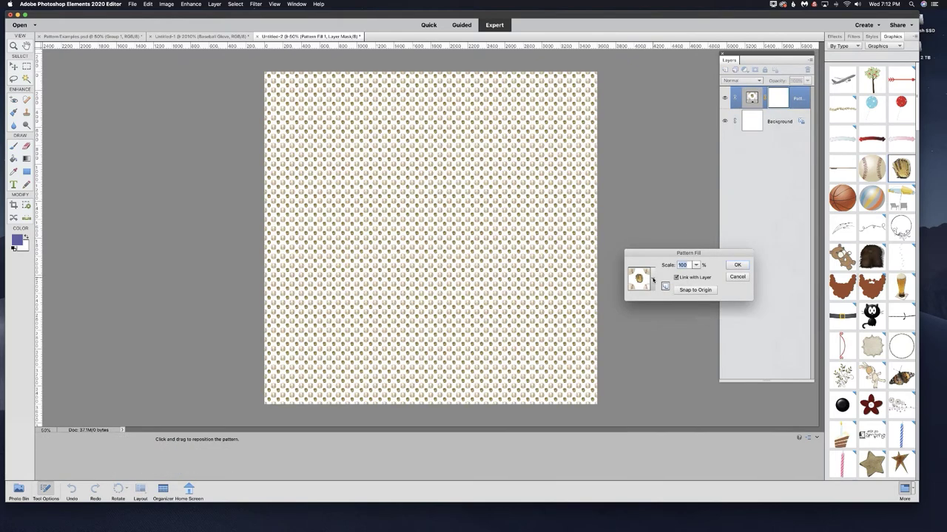
{"action": "left_click", "coordinate": [653, 279]}
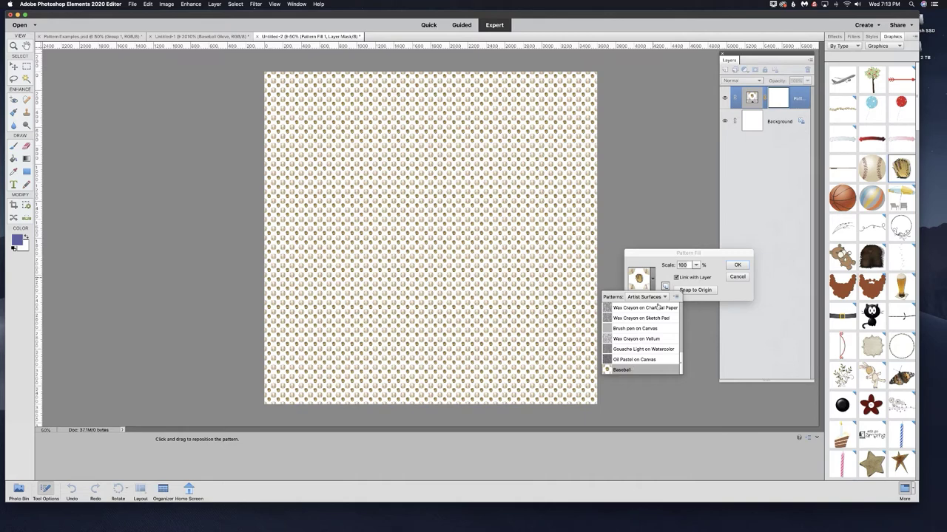
{"action": "left_click", "coordinate": [681, 256]}
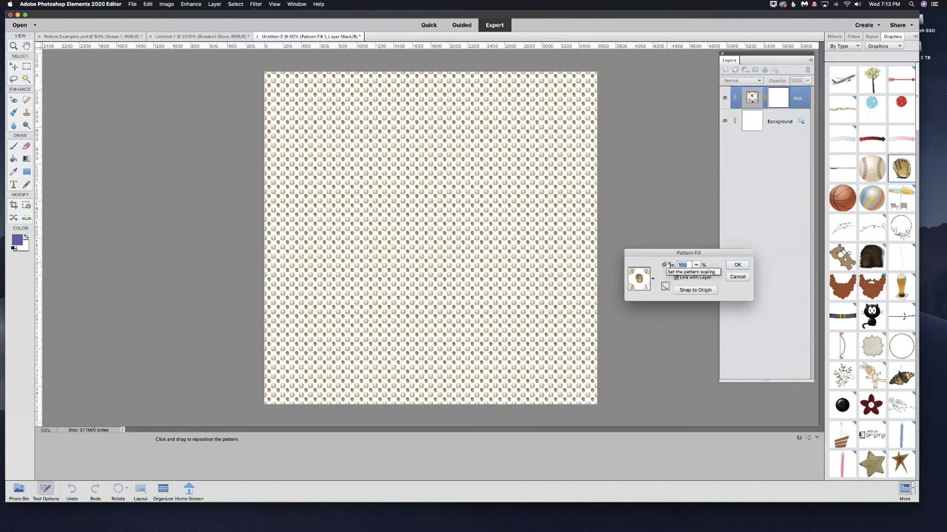
{"action": "left_click_drag", "start_coordinate": [667, 264], "coordinate": [651, 264]}
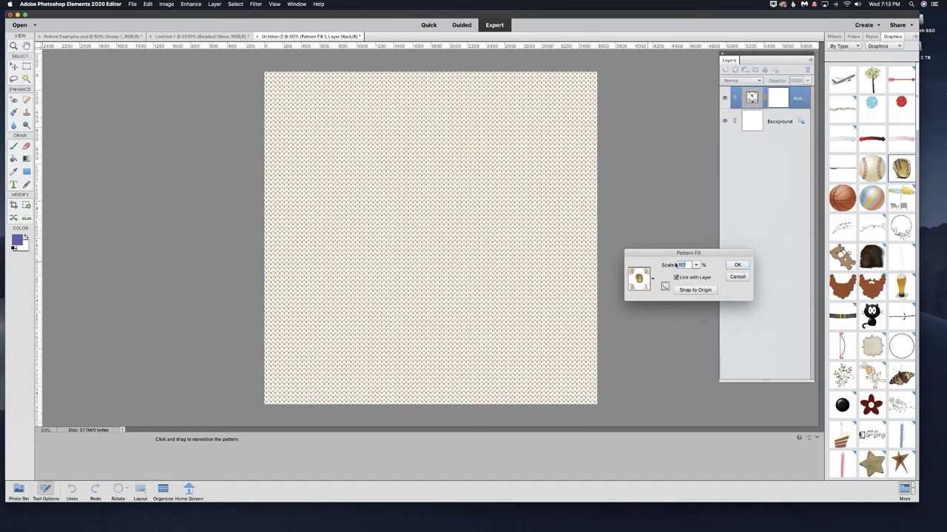
{"action": "type", "text": "140"}
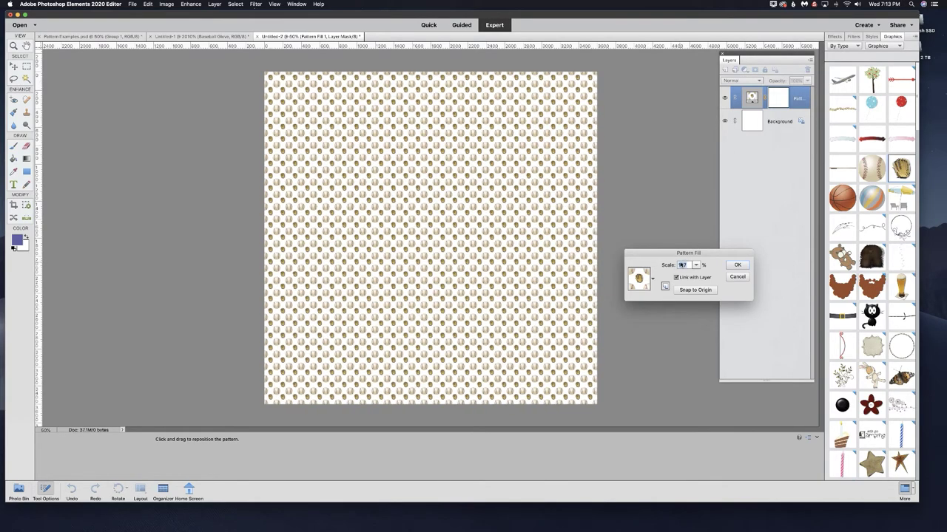
{"action": "left_click", "coordinate": [437, 211]}
Reposition the baseball tiles, confirm the fill, and return to Untitled-1.
{"action": "left_click_drag", "start_coordinate": [437, 210], "coordinate": [439, 201]}
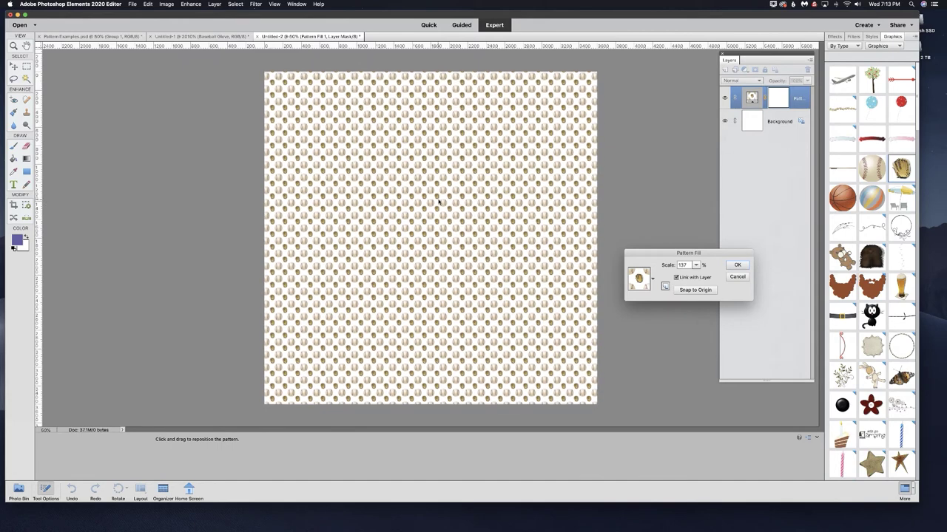
{"action": "left_click_drag", "start_coordinate": [439, 203], "coordinate": [438, 205]}
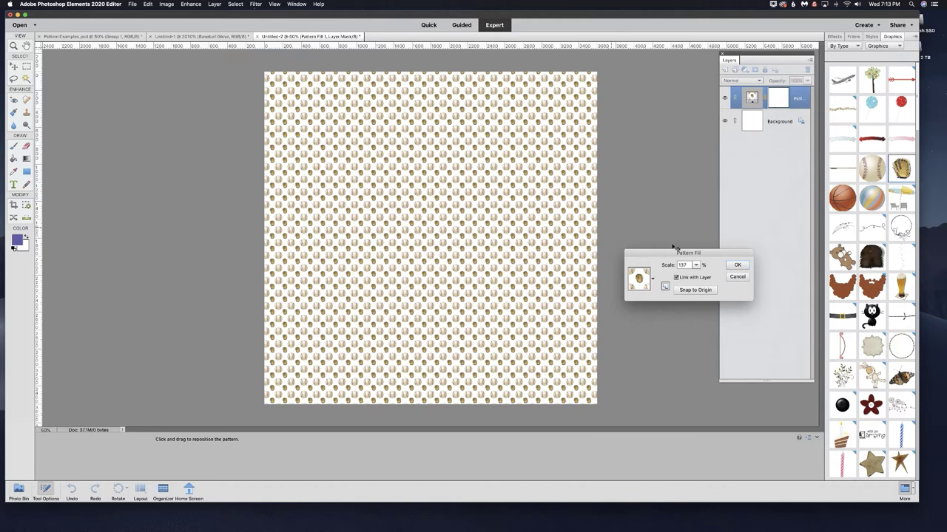
{"action": "left_click", "coordinate": [738, 266]}
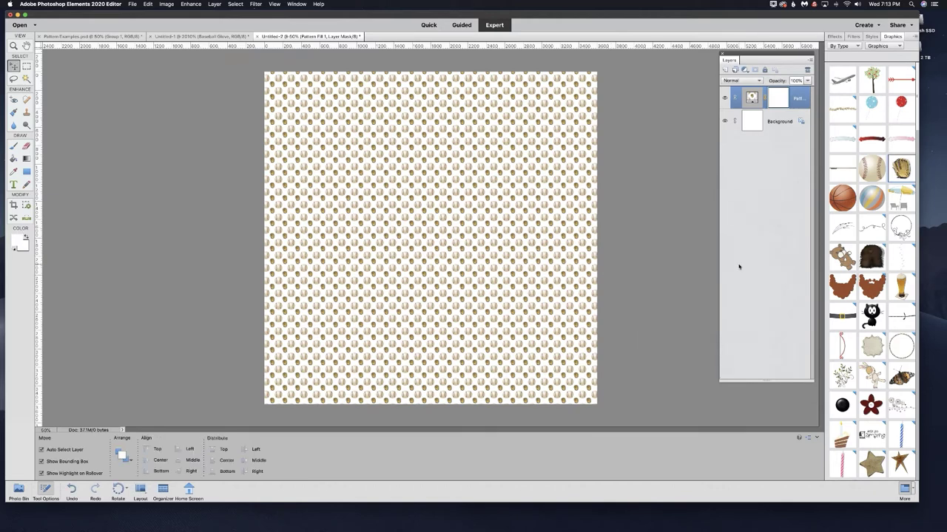
{"action": "left_click", "coordinate": [204, 37]}
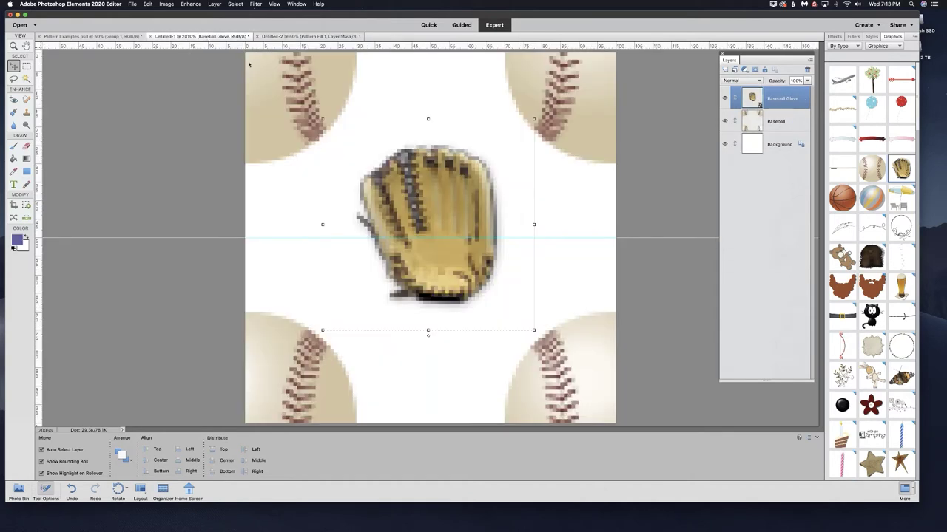
Hide the Baseball Glove and Baseball layers and add a new empty layer.
{"action": "left_click", "coordinate": [724, 98]}
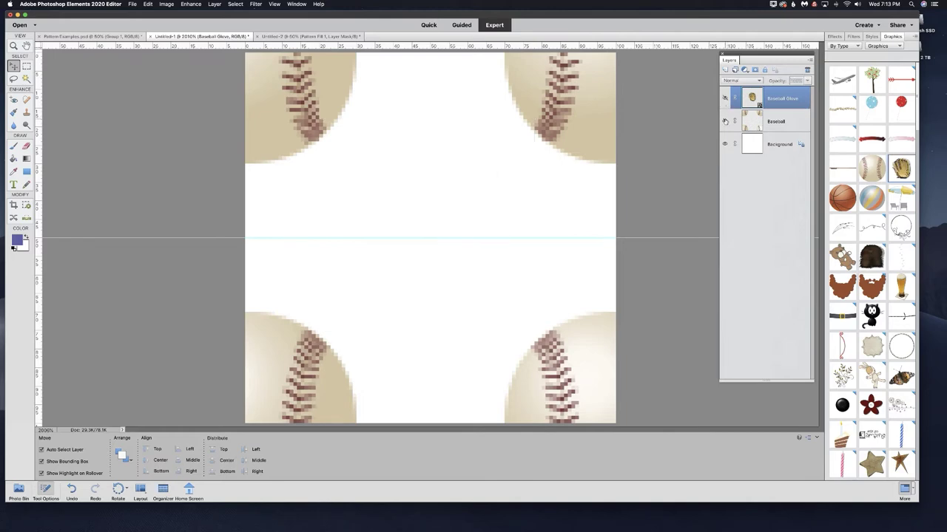
{"action": "left_click", "coordinate": [724, 121]}
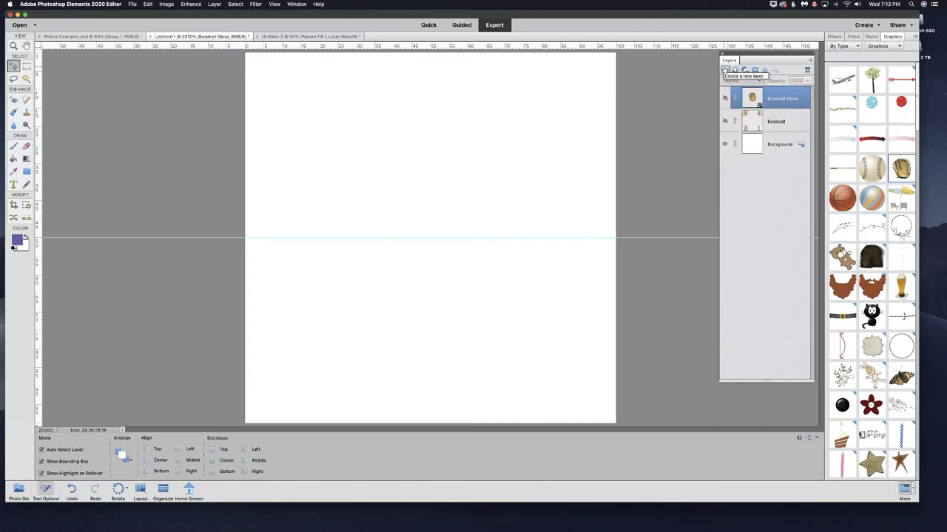
{"action": "left_click", "coordinate": [725, 70]}
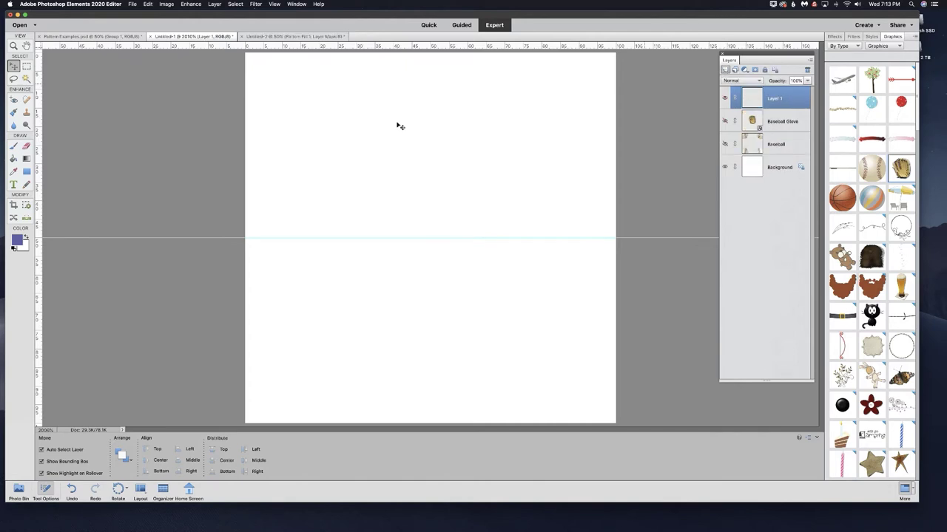
Draw a tall blue rectangle bar near the left of the canvas.
{"action": "left_click", "coordinate": [26, 173]}
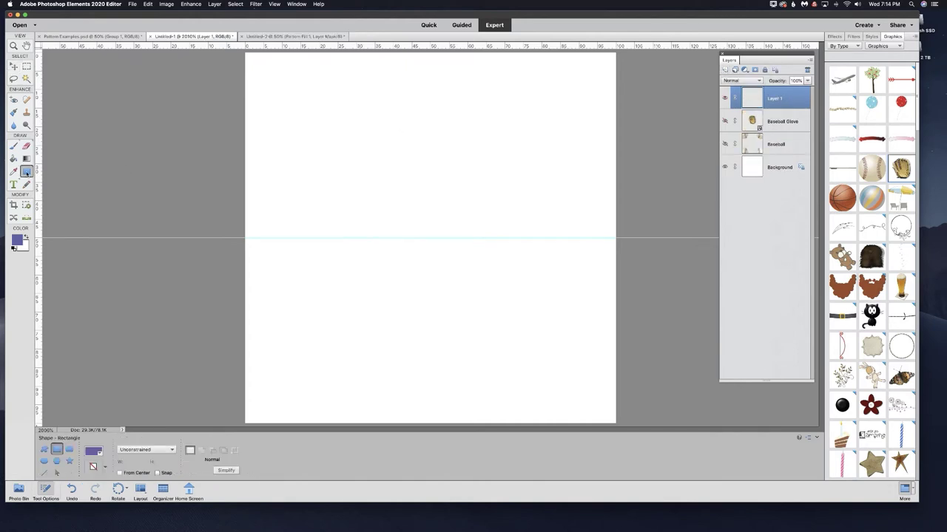
{"action": "left_click", "coordinate": [94, 451]}
{"action": "left_click", "coordinate": [95, 380]}
{"action": "scroll", "coordinate": [95, 380], "scroll_direction": "down", "scroll_amount": 1}
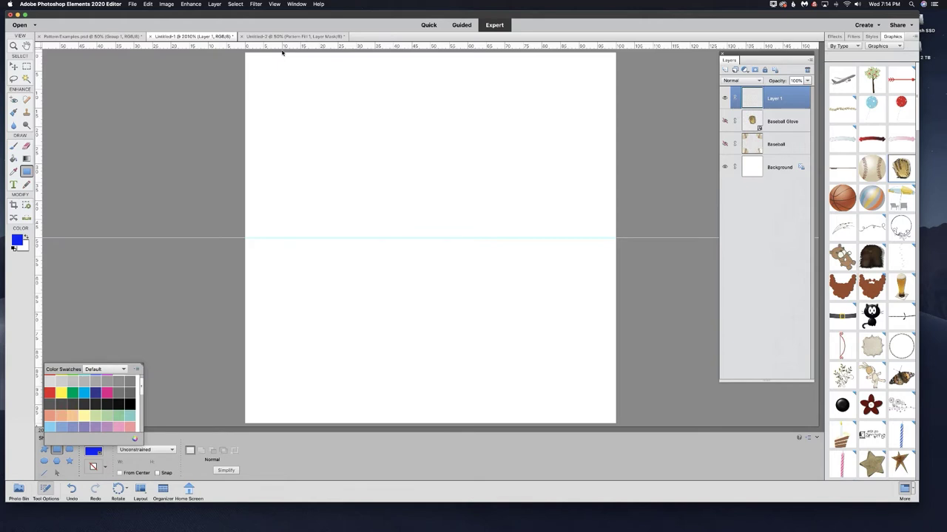
{"action": "mouse_move", "coordinate": [283, 66]}
{"action": "left_mouse_down"}
{"action": "mouse_move", "coordinate": [302, 405]}
{"action": "mouse_move", "coordinate": [320, 435]}
{"action": "left_mouse_up"}
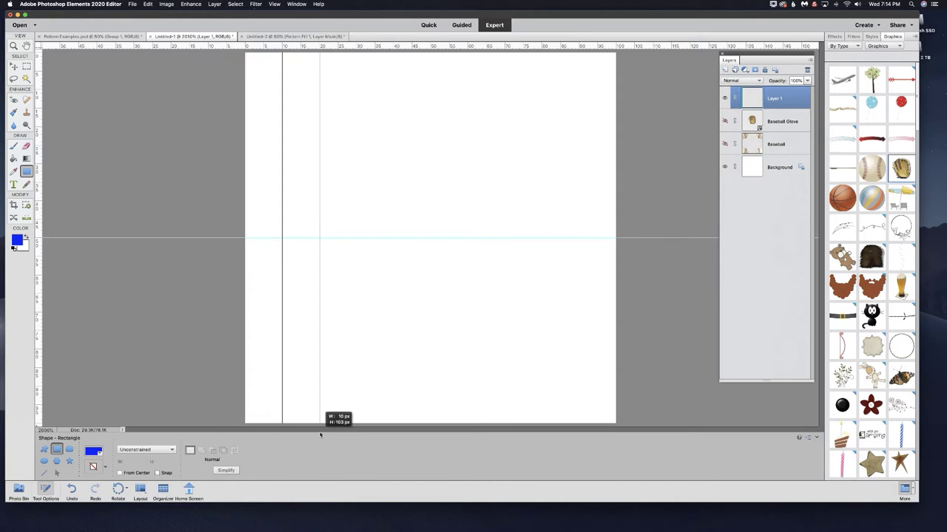
{"action": "left_click_drag", "start_coordinate": [320, 435], "coordinate": [320, 435]}
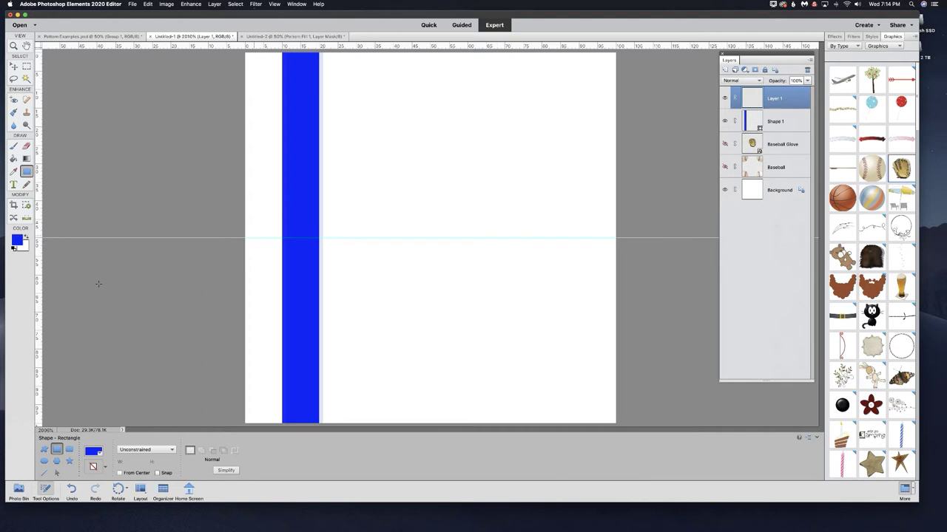
{"action": "left_click", "coordinate": [96, 452]}
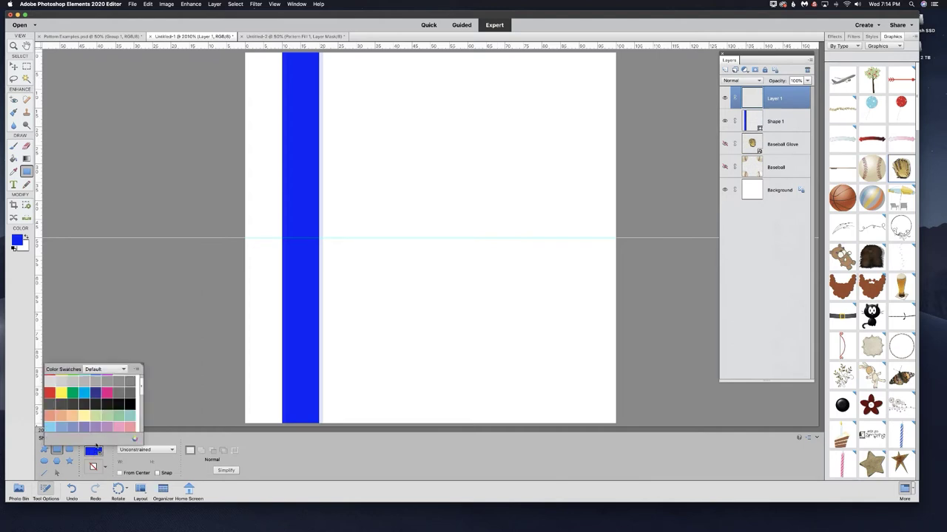
Draw tall green and red bars to the right of the blue one.
{"action": "scroll", "coordinate": [91, 389], "scroll_direction": "up", "scroll_amount": 1}
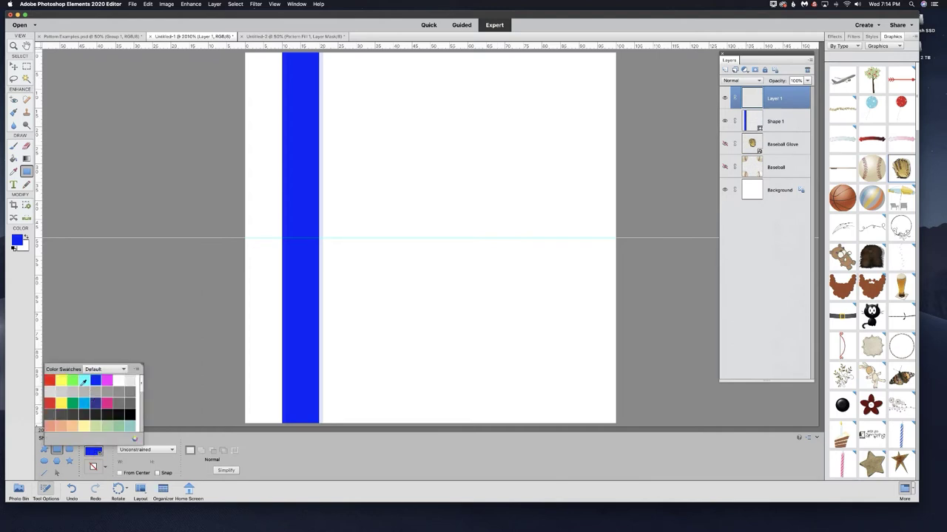
{"action": "left_click", "coordinate": [73, 380]}
{"action": "left_click_drag", "start_coordinate": [357, 53], "coordinate": [411, 435]}
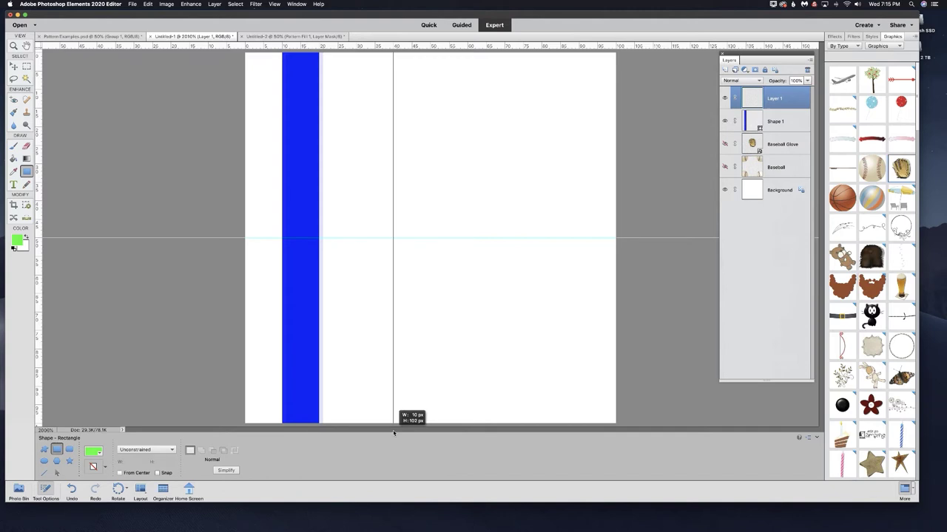
{"action": "left_click_drag", "start_coordinate": [412, 435], "coordinate": [393, 433]}
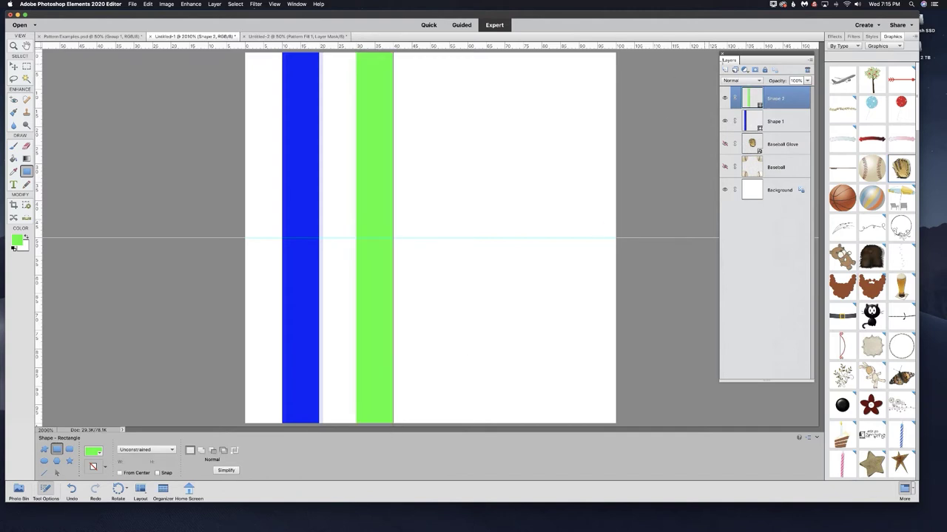
{"action": "left_click", "coordinate": [725, 69]}
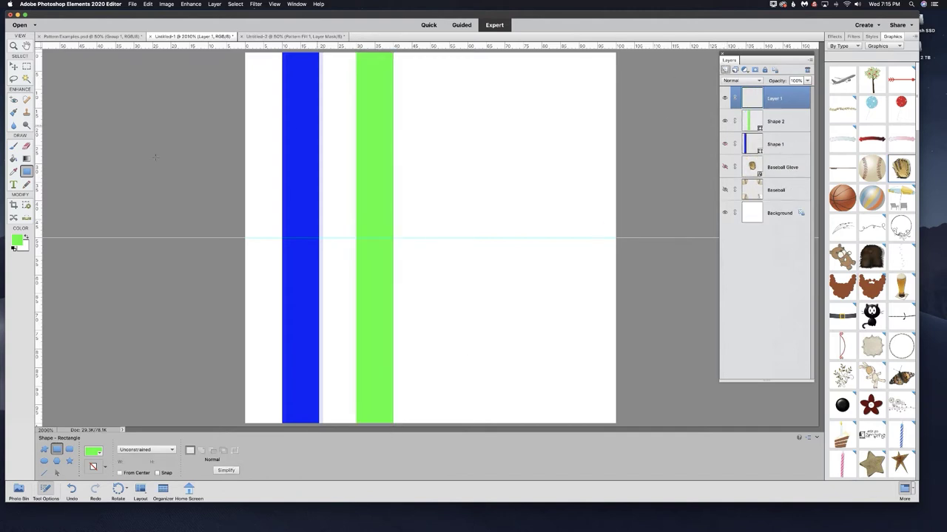
{"action": "left_click", "coordinate": [93, 452]}
{"action": "left_click", "coordinate": [50, 381]}
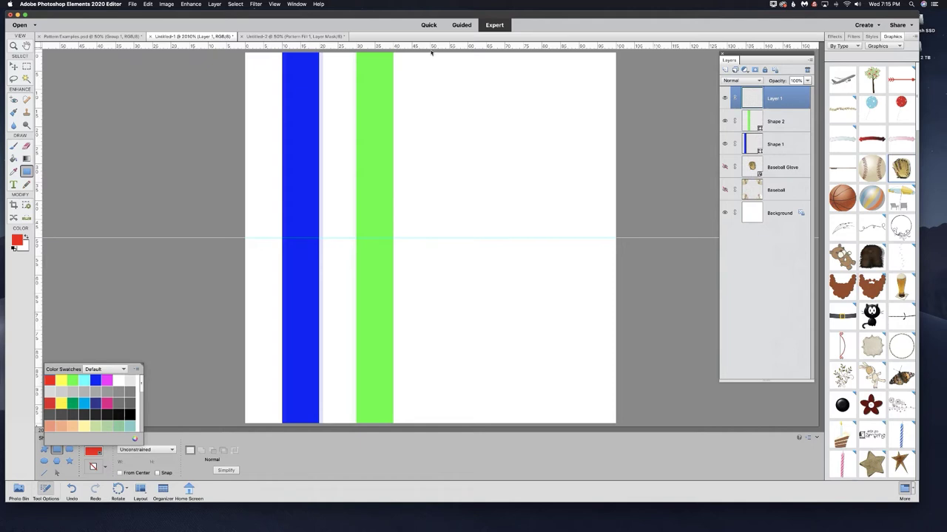
{"action": "left_click_drag", "start_coordinate": [435, 67], "coordinate": [468, 445]}
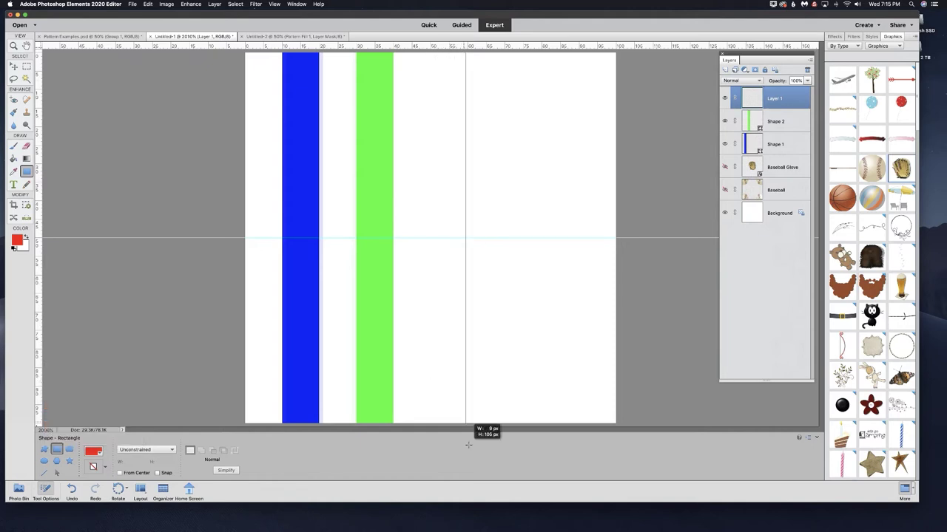
{"action": "left_click_drag", "start_coordinate": [468, 444], "coordinate": [467, 448]}
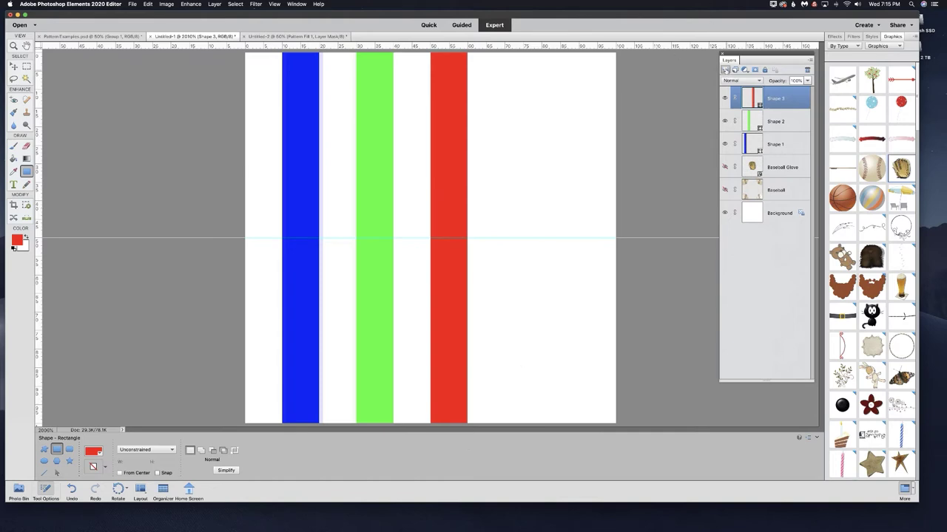
Draw a cyan bar right of the red one, then choose Edit > Define Pattern.
{"action": "left_click", "coordinate": [725, 70]}
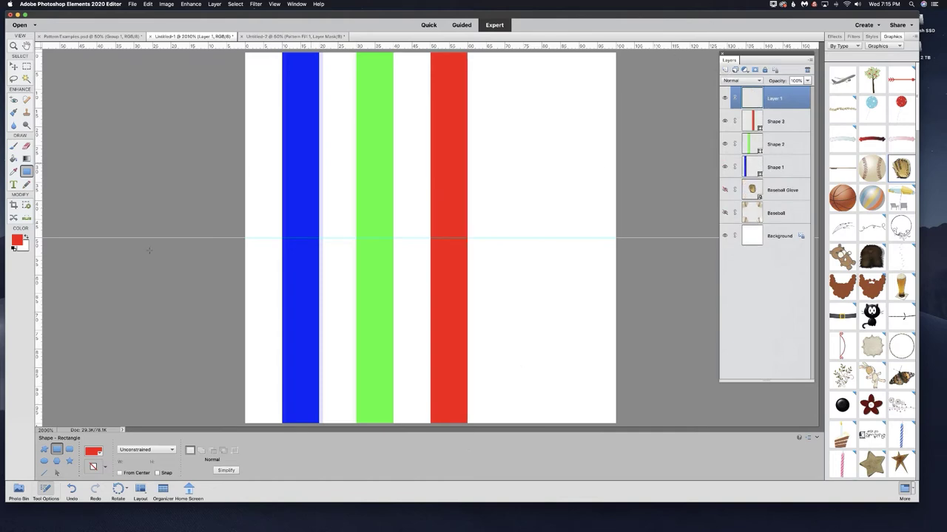
{"action": "left_click", "coordinate": [94, 450]}
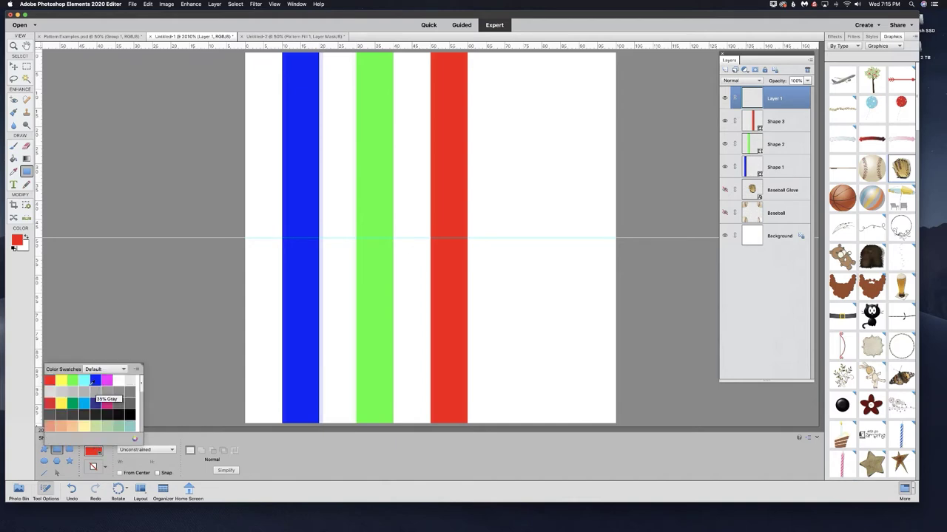
{"action": "left_click", "coordinate": [84, 380]}
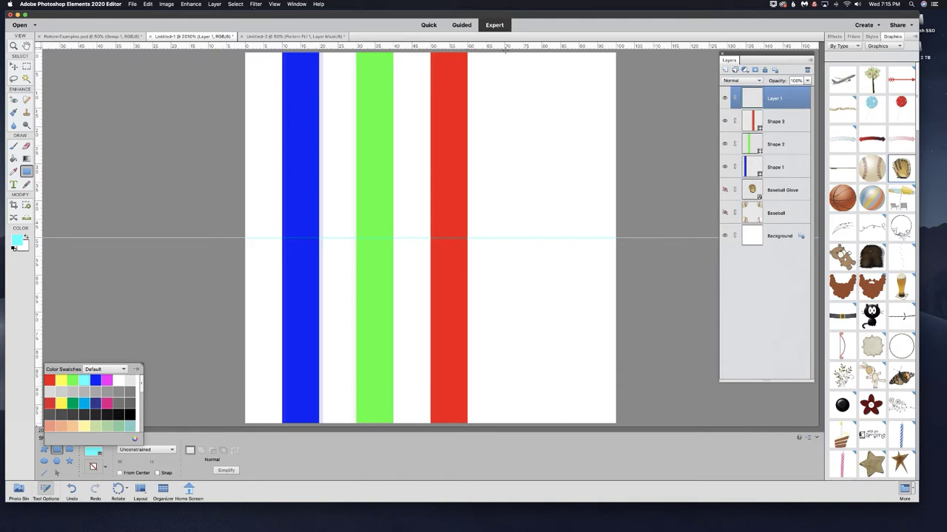
{"action": "mouse_move", "coordinate": [505, 50]}
{"action": "left_mouse_down"}
{"action": "mouse_move", "coordinate": [558, 435]}
{"action": "mouse_move", "coordinate": [542, 437]}
{"action": "left_mouse_up"}
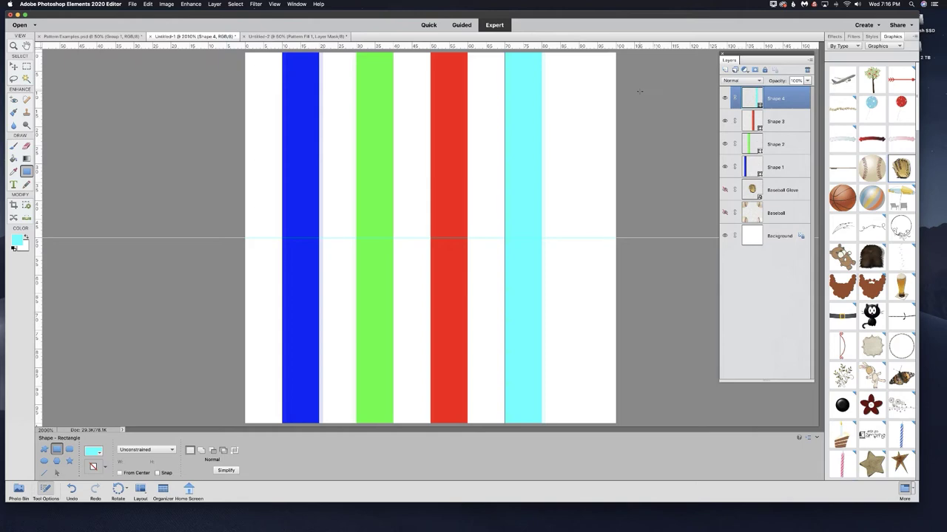
{"action": "left_click", "coordinate": [147, 5]}
{"action": "left_click", "coordinate": [166, 110]}
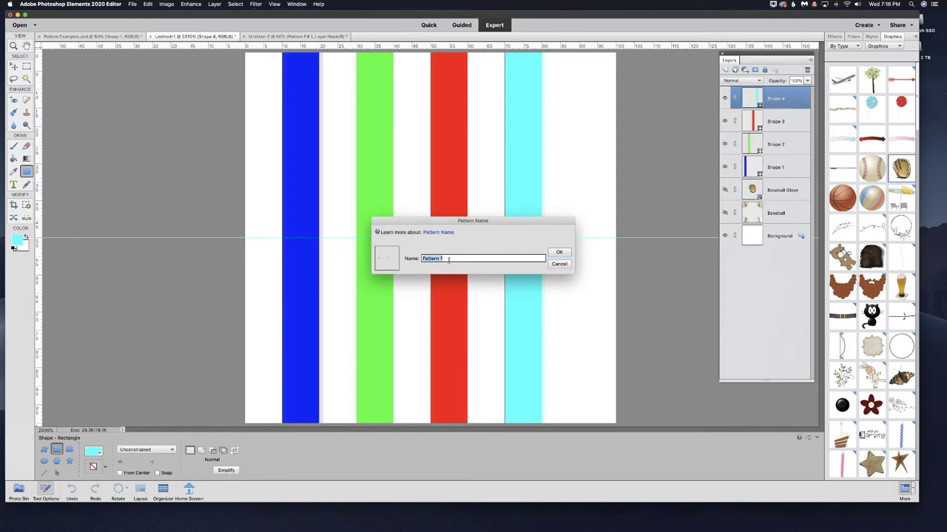
Name the new pattern 'stripes' and hide the Baseball fill layer on Untitled-2.
{"action": "type", "text": "stripes"}
{"action": "left_click", "coordinate": [557, 252]}
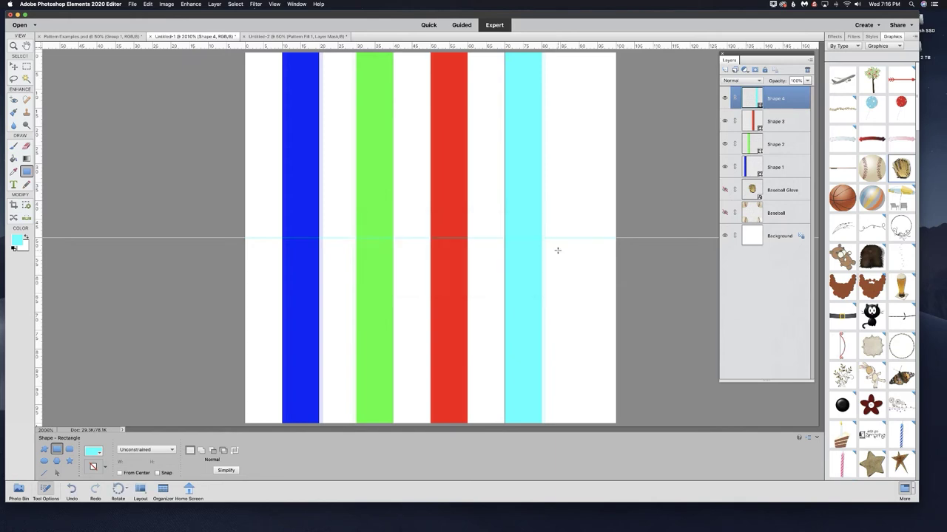
{"action": "left_click", "coordinate": [285, 35]}
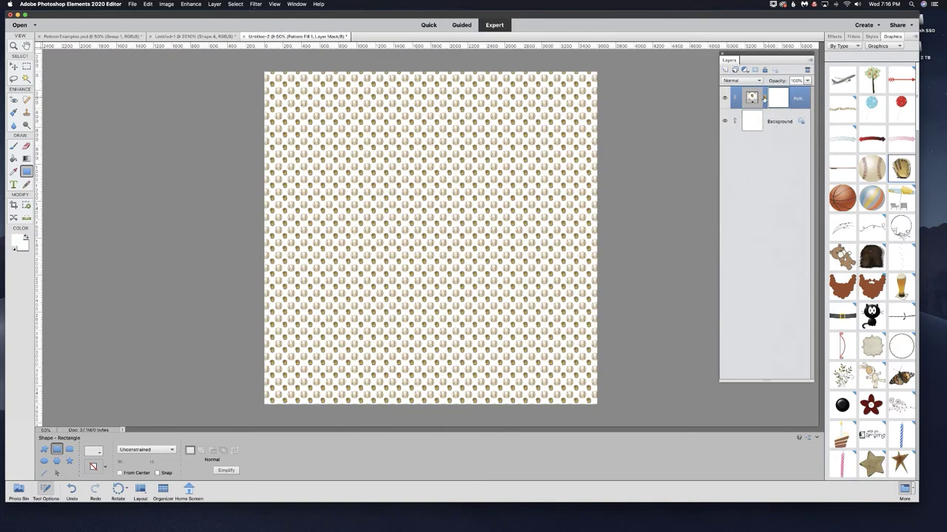
{"action": "left_click", "coordinate": [724, 97]}
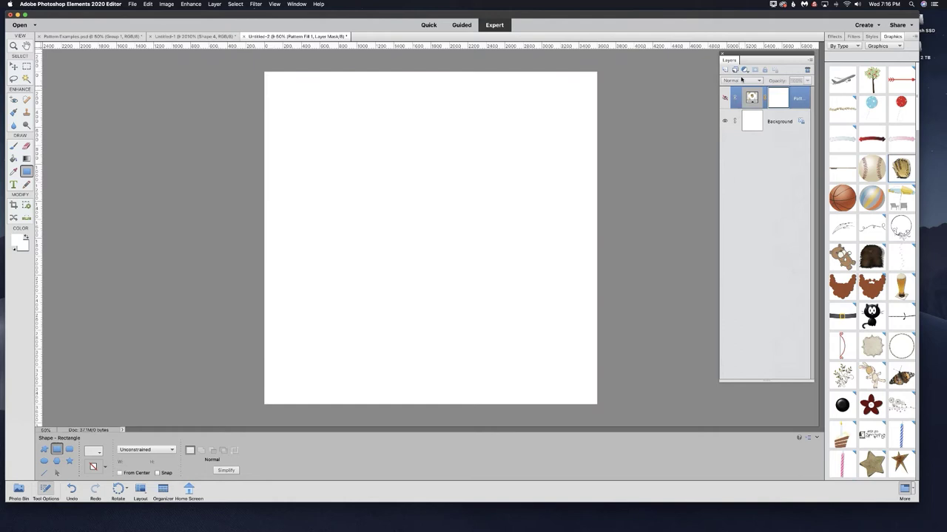
Add a stripes pattern fill at 134% scale, shifted sideways, then return to Untitled-1.
{"action": "left_click", "coordinate": [744, 70]}
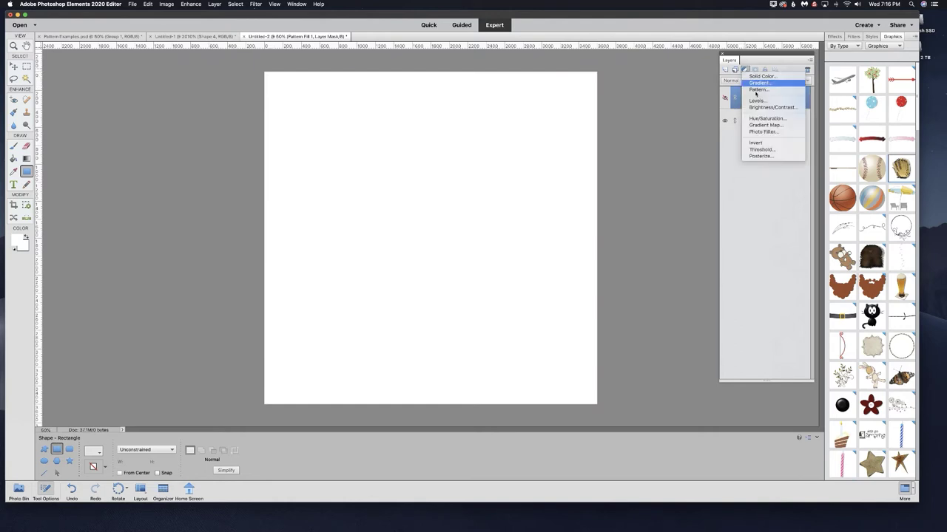
{"action": "left_click", "coordinate": [754, 91]}
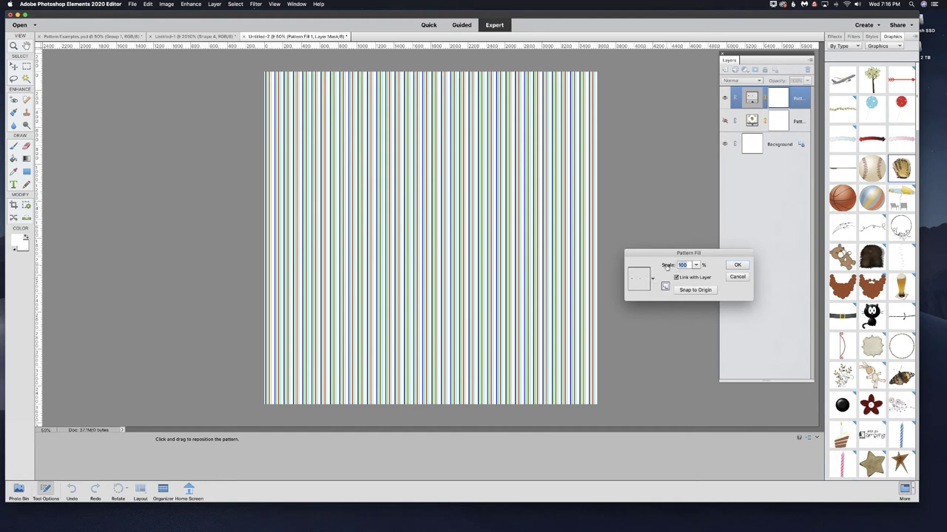
{"action": "left_click_drag", "start_coordinate": [665, 267], "coordinate": [695, 267]}
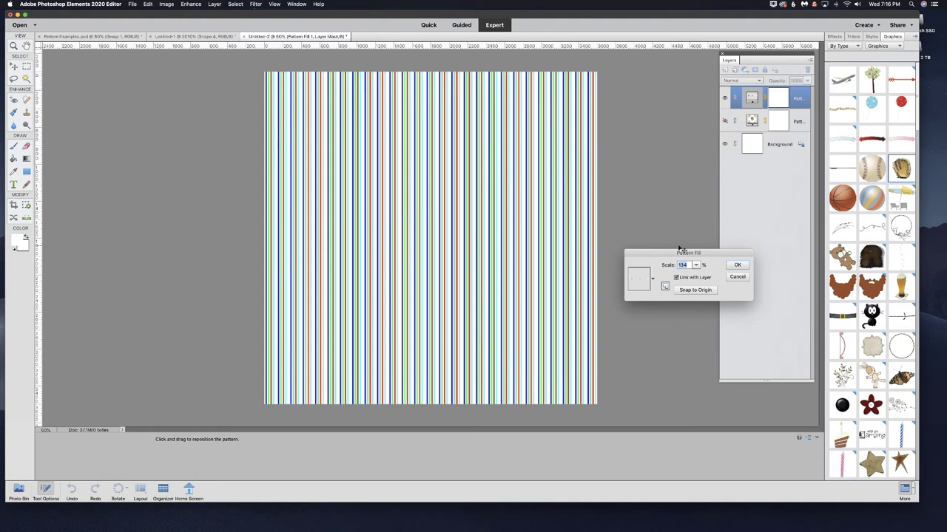
{"action": "left_click_drag", "start_coordinate": [439, 170], "coordinate": [436, 169]}
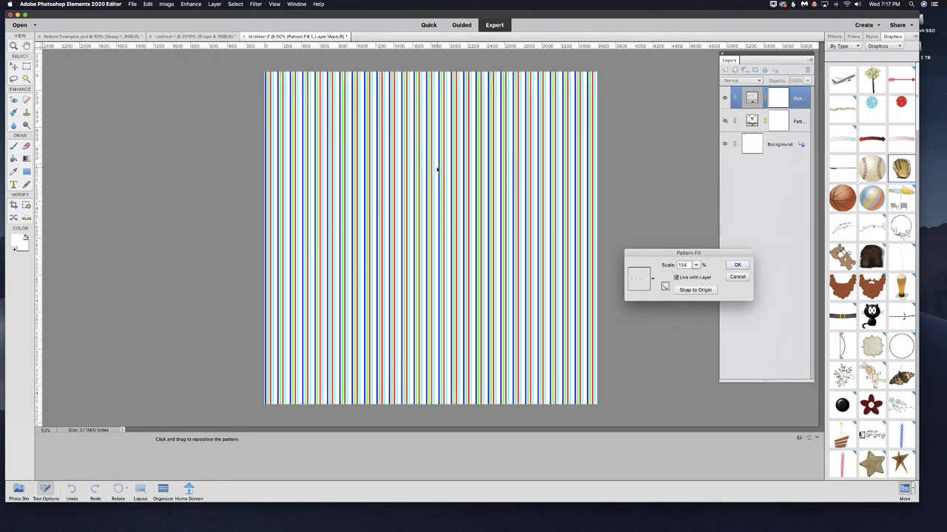
{"action": "left_click", "coordinate": [739, 265]}
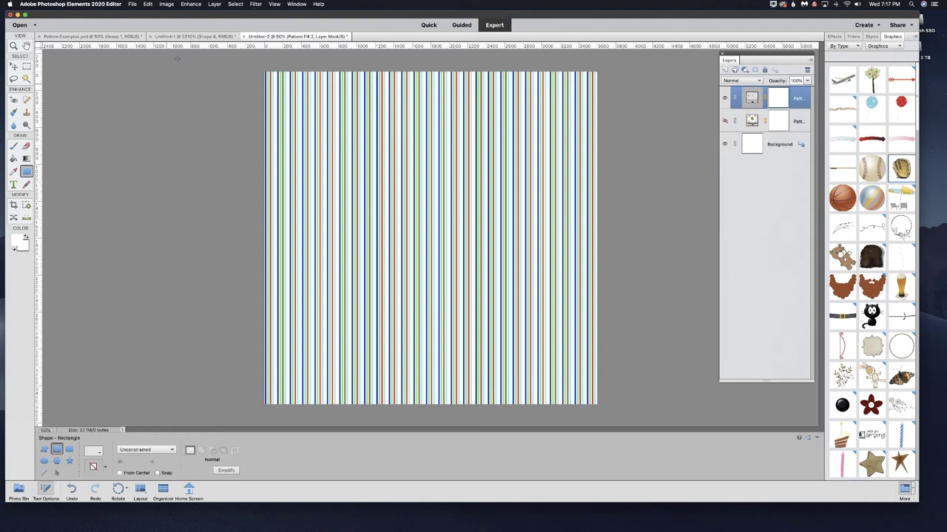
{"action": "left_click", "coordinate": [185, 37]}
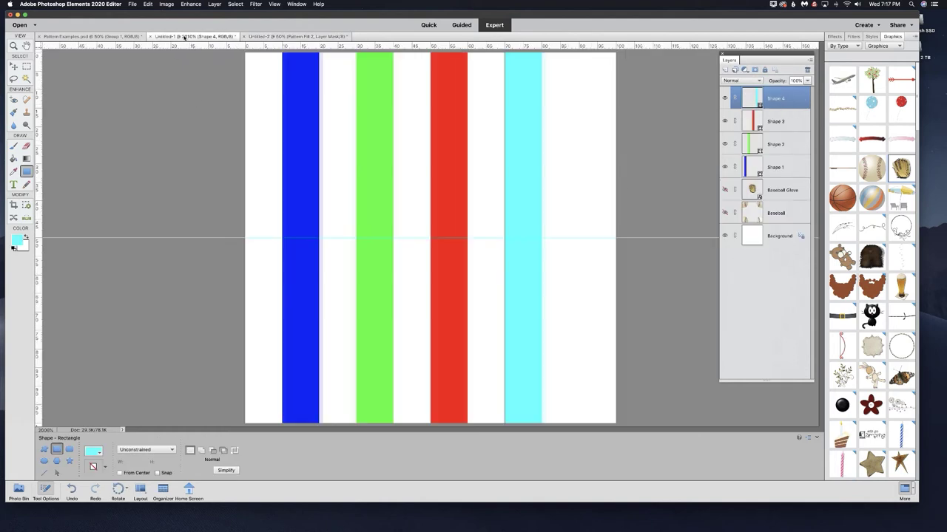
Hide the cyan, red, green and blue stripe layers.
{"action": "left_click", "coordinate": [725, 97]}
{"action": "left_click", "coordinate": [726, 122]}
{"action": "left_click", "coordinate": [725, 144]}
{"action": "left_click", "coordinate": [725, 167]}
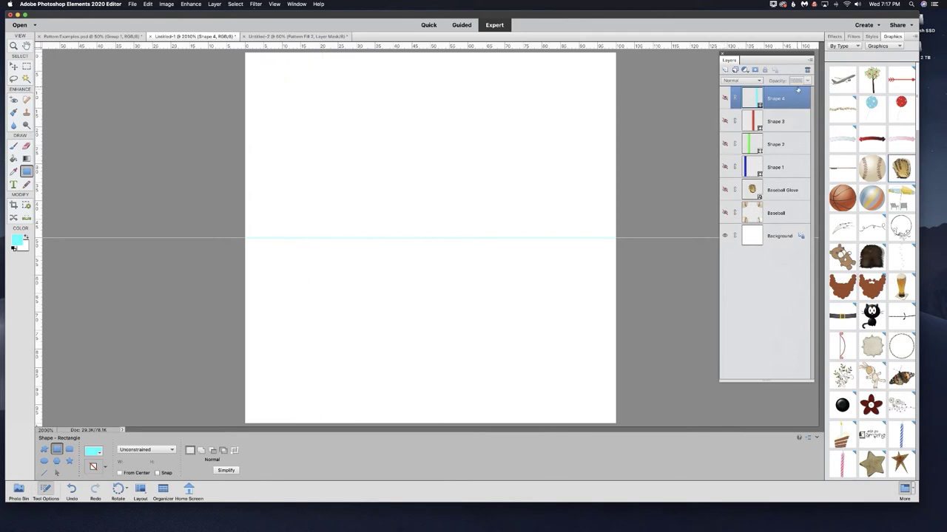
Place the airplane from the Shapes graphics onto the canvas and enlarge it.
{"action": "left_click", "coordinate": [885, 46]}
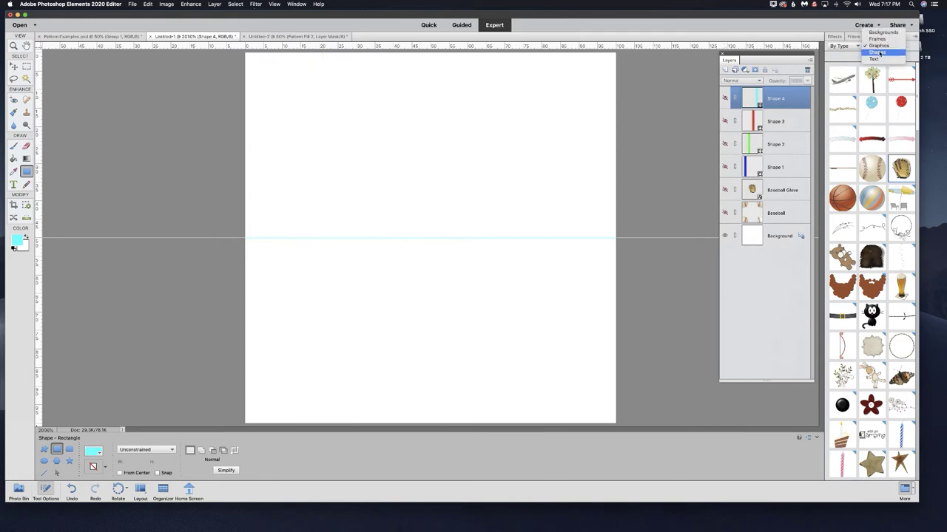
{"action": "left_click", "coordinate": [884, 49]}
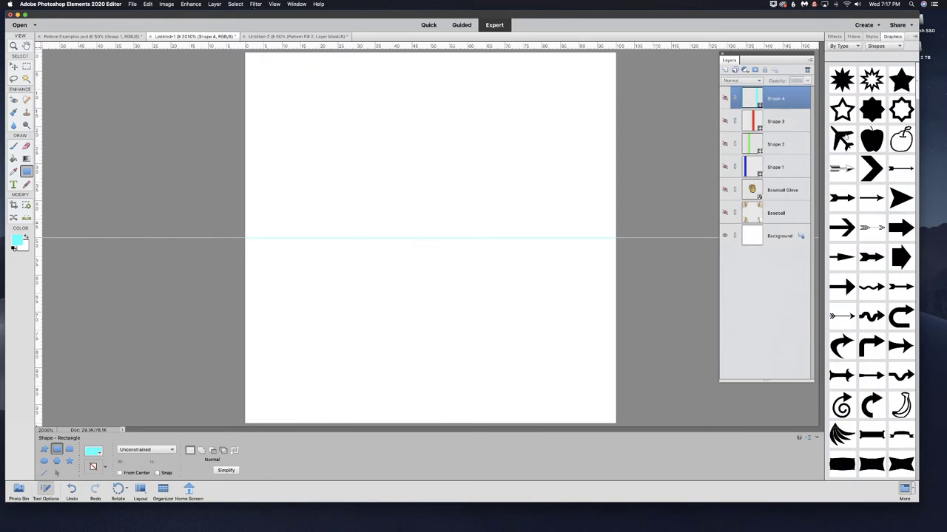
{"action": "left_click_drag", "start_coordinate": [842, 139], "coordinate": [423, 154]}
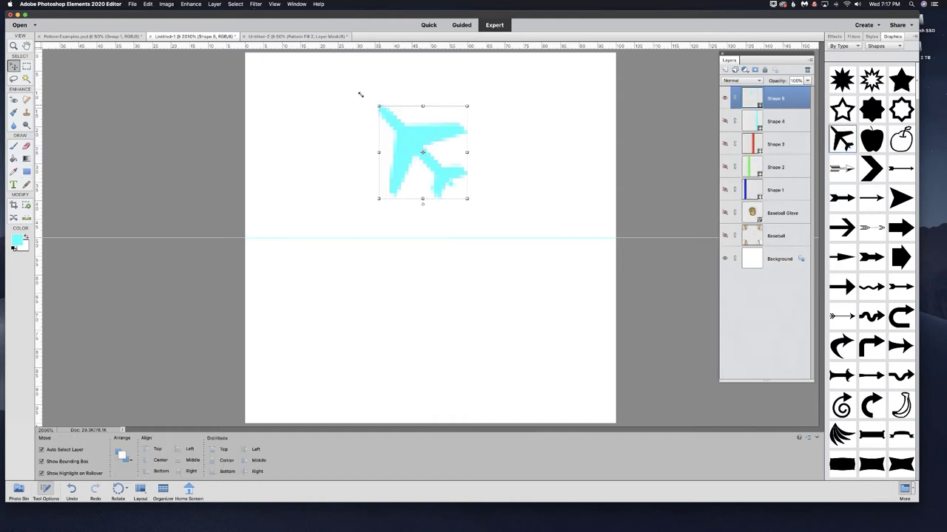
{"action": "left_click_drag", "start_coordinate": [379, 105], "coordinate": [342, 69]}
{"action": "left_click_drag", "start_coordinate": [470, 210], "coordinate": [590, 329]}
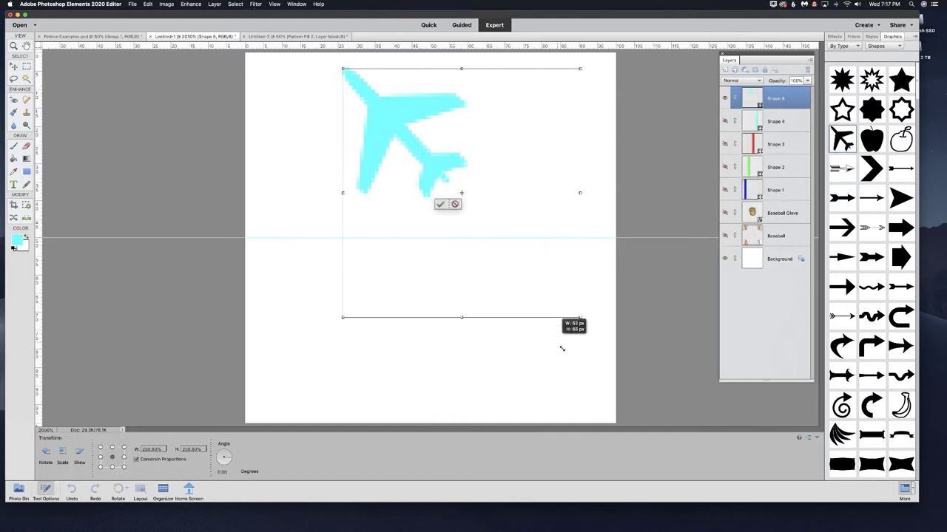
{"action": "left_click_drag", "start_coordinate": [306, 362], "coordinate": [294, 379]}
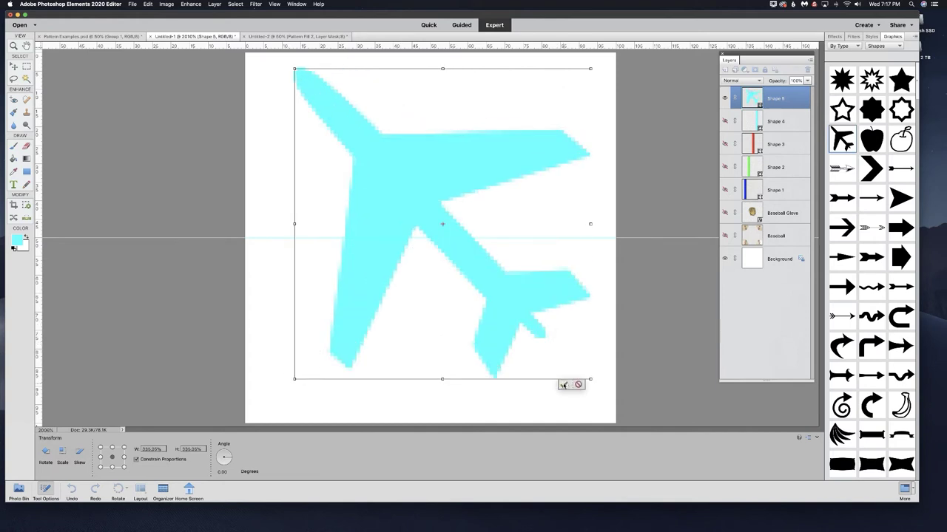
Commit the airplane's size and set the foreground colour to blue 0030ff.
{"action": "left_click", "coordinate": [563, 385]}
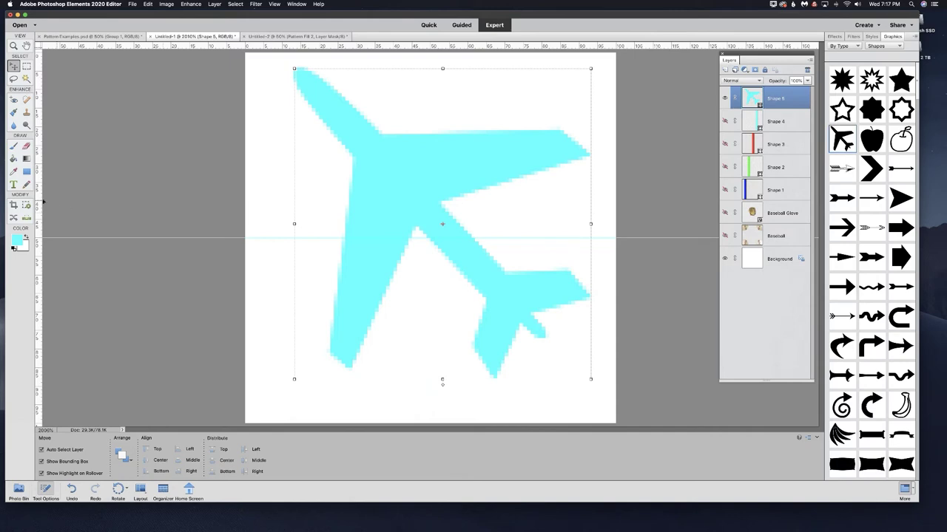
{"action": "left_click", "coordinate": [17, 239]}
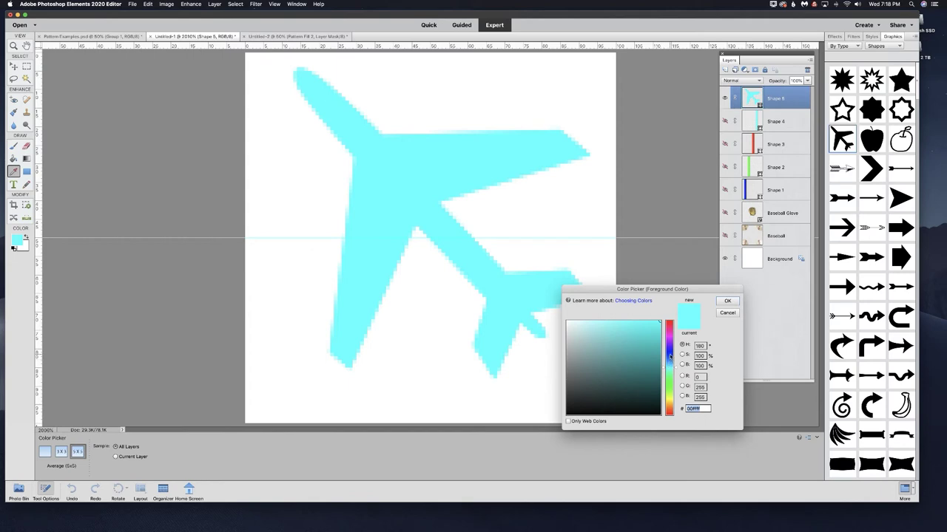
{"action": "left_click_drag", "start_coordinate": [670, 356], "coordinate": [670, 349]}
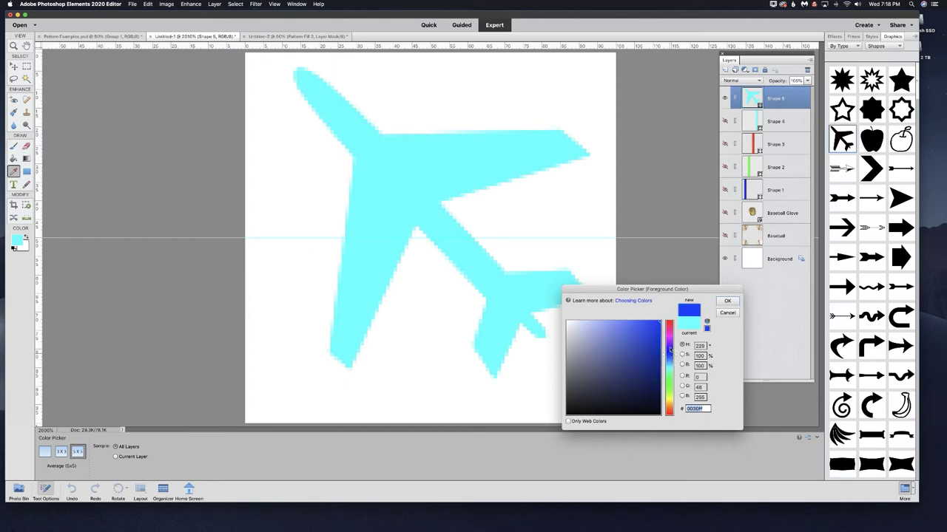
{"action": "left_click", "coordinate": [728, 301]}
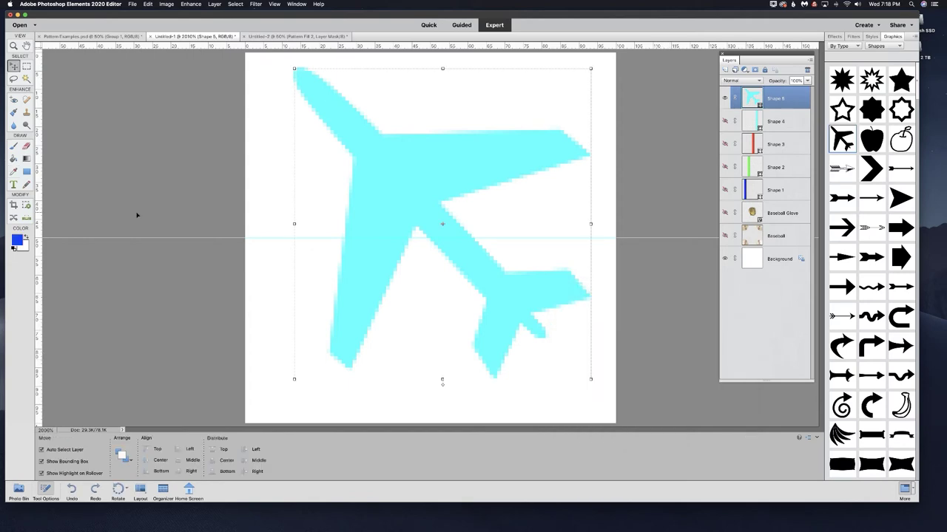
Paint Bucket the airplane blue and hide the white Background layer.
{"action": "left_click", "coordinate": [13, 158]}
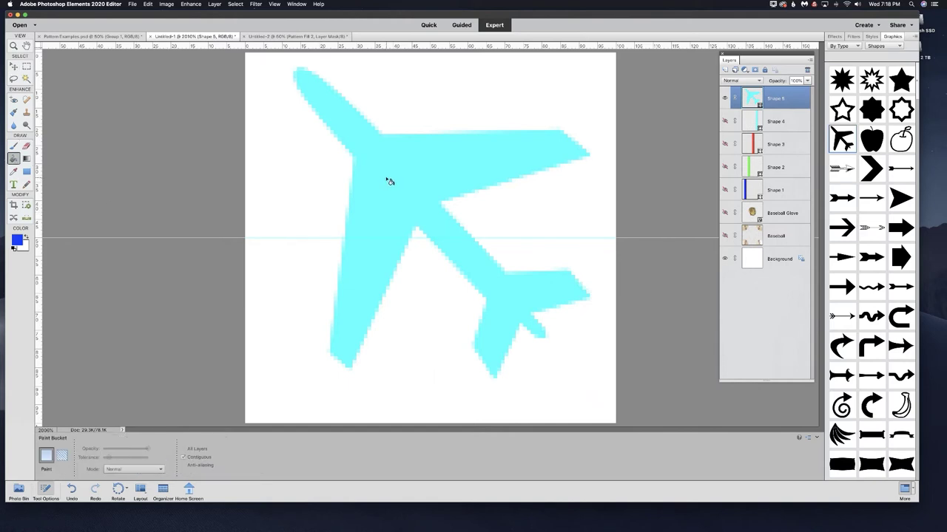
{"action": "left_click", "coordinate": [389, 181]}
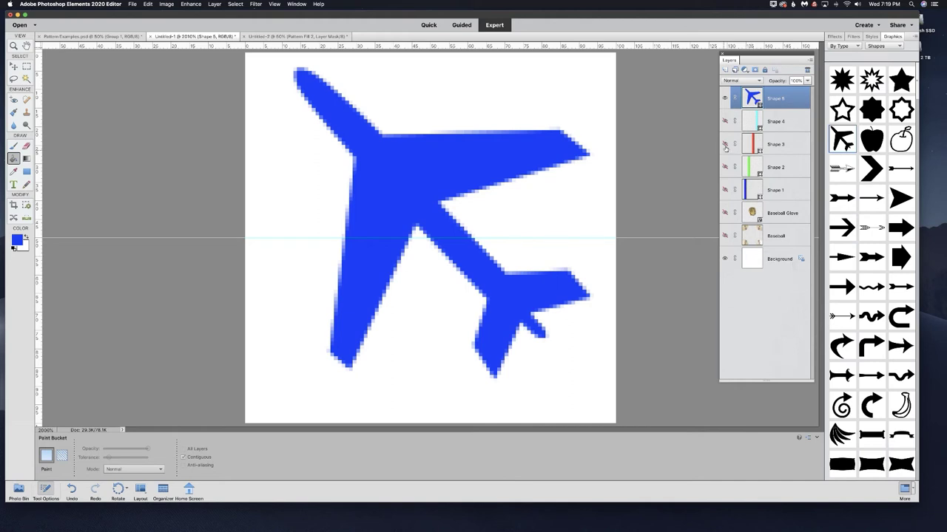
{"action": "left_click", "coordinate": [724, 259]}
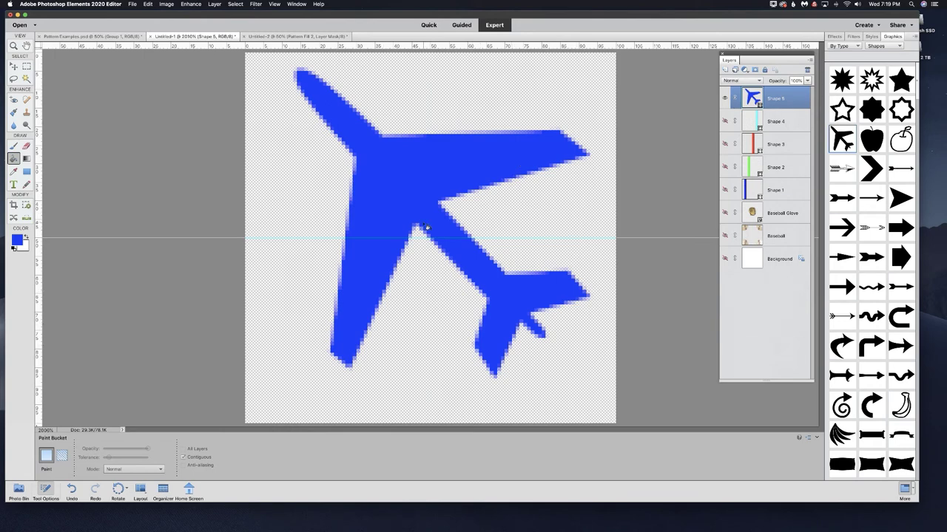
Define the blue airplane as a pattern named 'airplane', then switch to Untitled-2.
{"action": "left_click", "coordinate": [148, 4]}
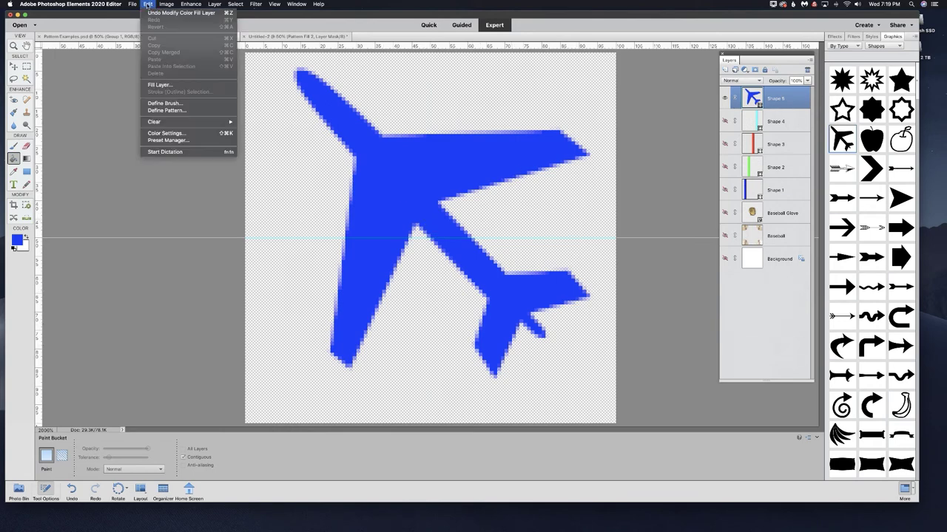
{"action": "left_click", "coordinate": [166, 110]}
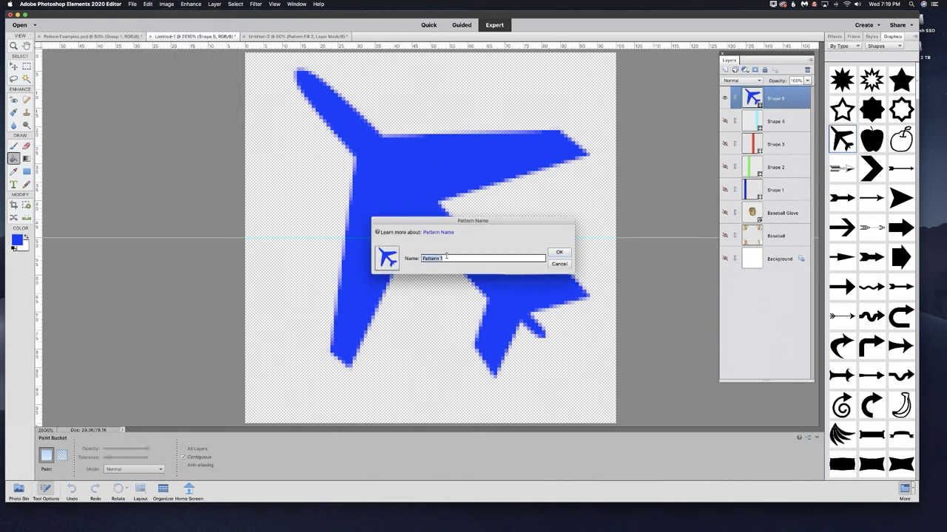
{"action": "type", "text": "airplane"}
{"action": "left_click", "coordinate": [559, 252]}
{"action": "left_click", "coordinate": [254, 36]}
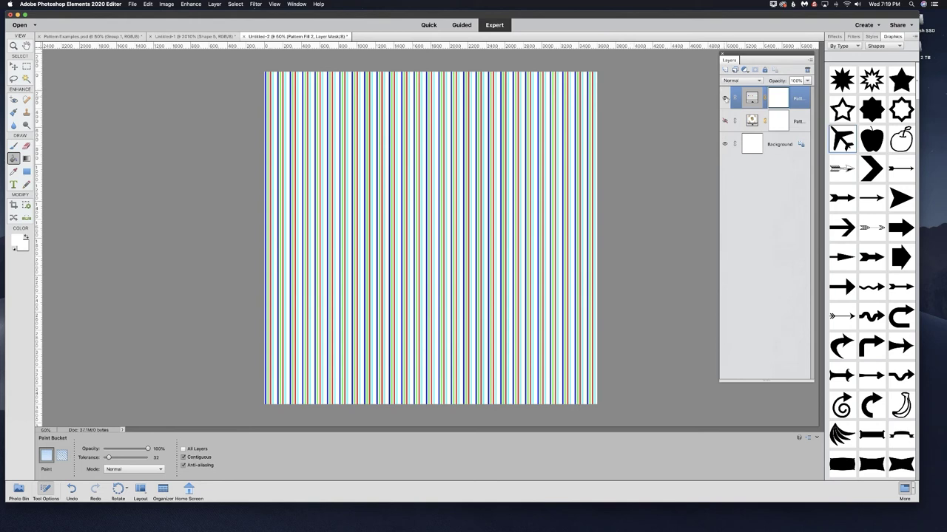
Hide the stripes fill and add an airplane pattern fill layer at 134% scale.
{"action": "left_click", "coordinate": [726, 99]}
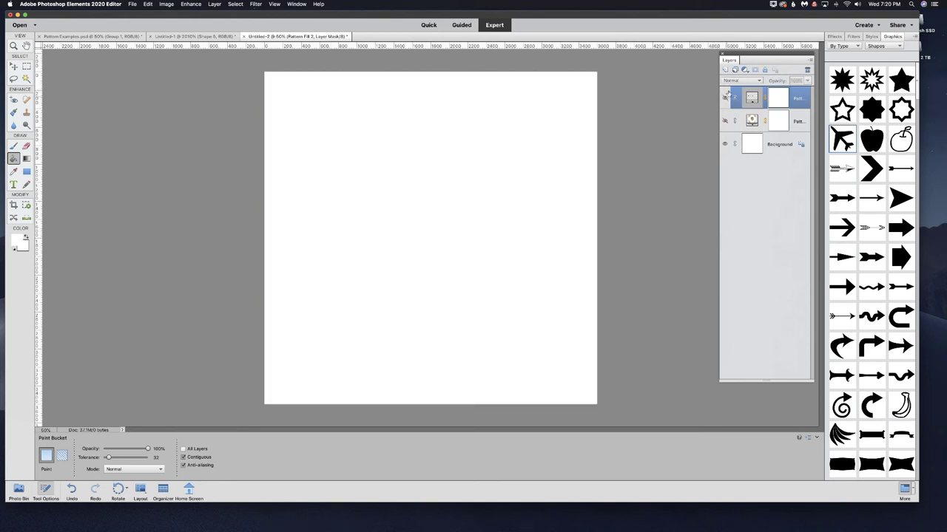
{"action": "left_click", "coordinate": [744, 69]}
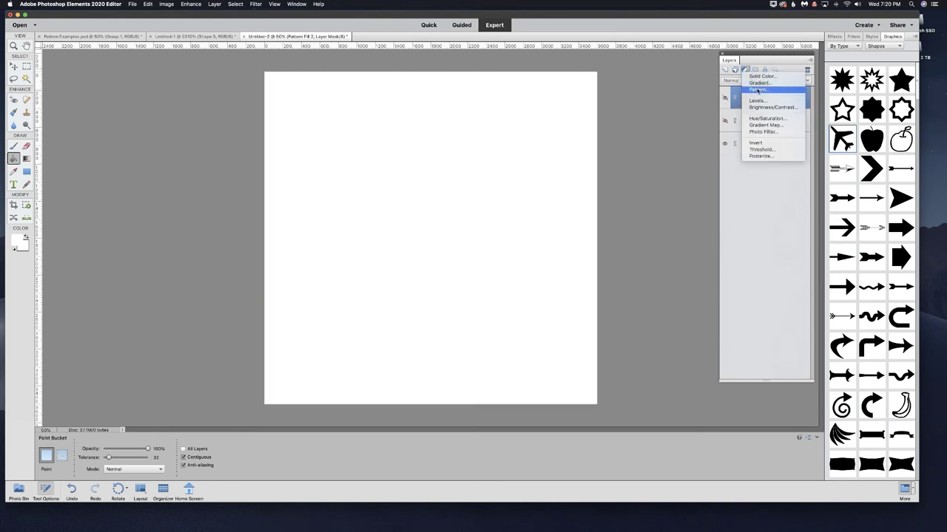
{"action": "left_click", "coordinate": [758, 90]}
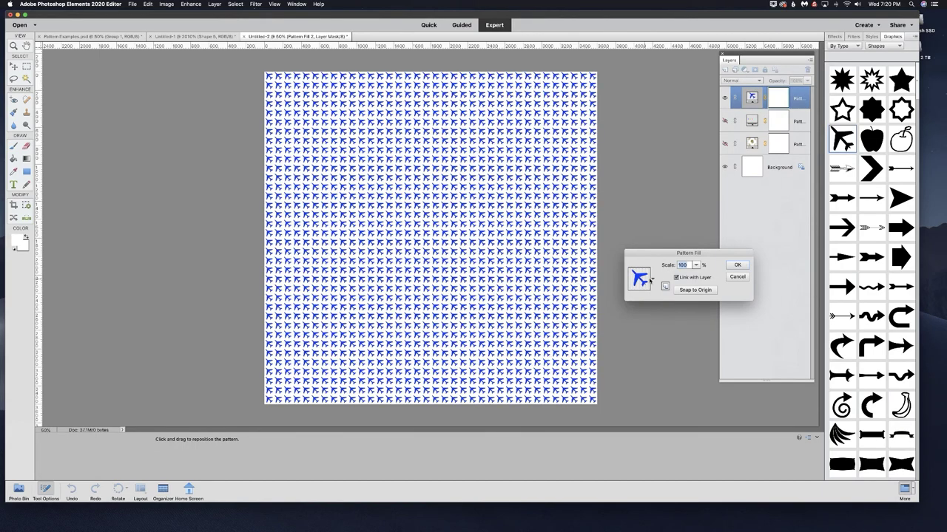
{"action": "left_click_drag", "start_coordinate": [664, 267], "coordinate": [678, 267]}
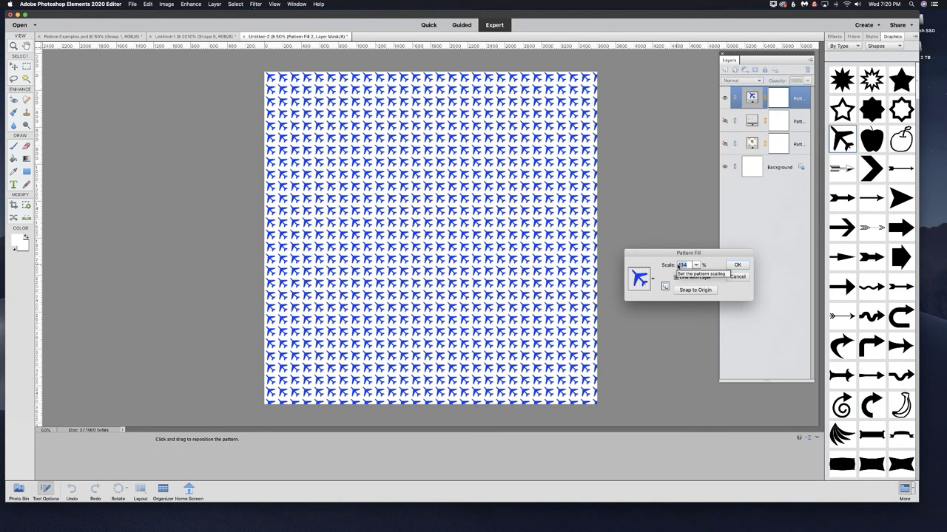
{"action": "left_click_drag", "start_coordinate": [678, 266], "coordinate": [679, 267]}
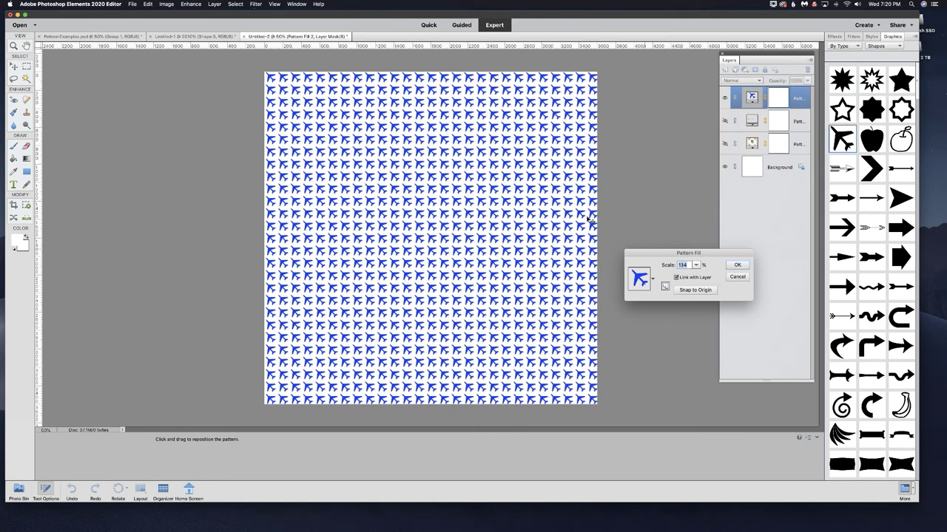
{"action": "left_click", "coordinate": [737, 266]}
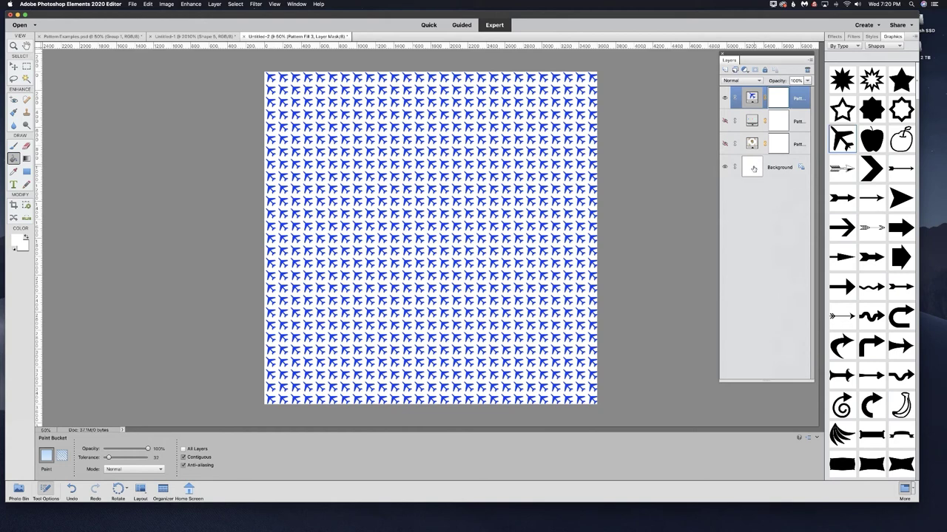
Select the Background layer and set the foreground colour to light cyan.
{"action": "left_click", "coordinate": [754, 168]}
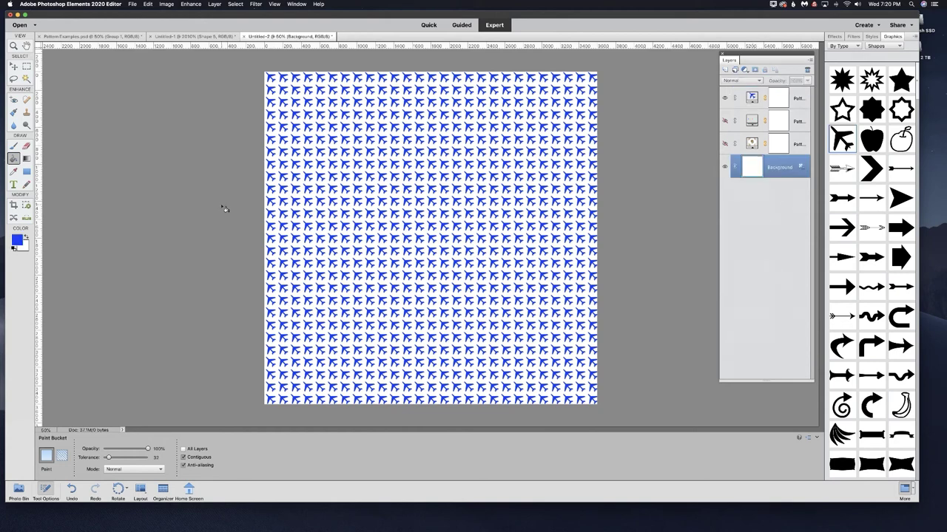
{"action": "left_click", "coordinate": [17, 240]}
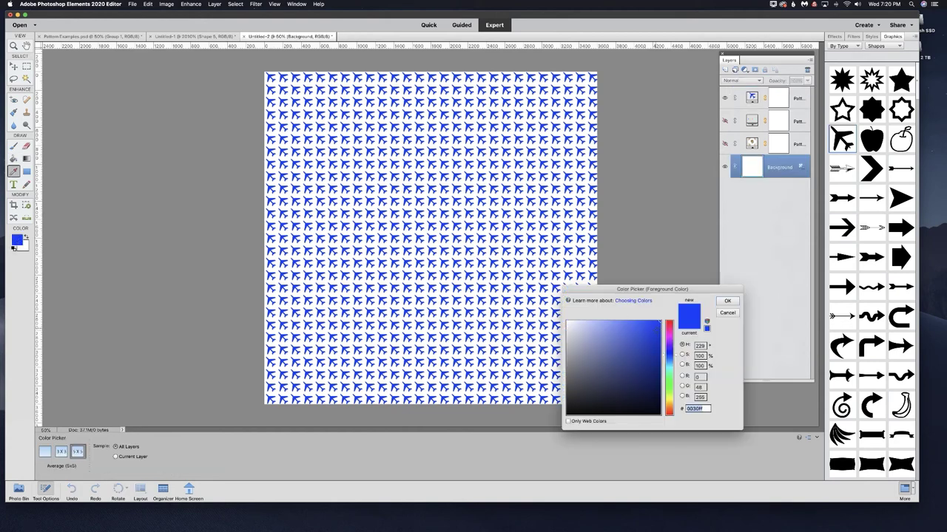
{"action": "left_click", "coordinate": [670, 367]}
{"action": "left_click", "coordinate": [611, 324]}
{"action": "left_click", "coordinate": [728, 302]}
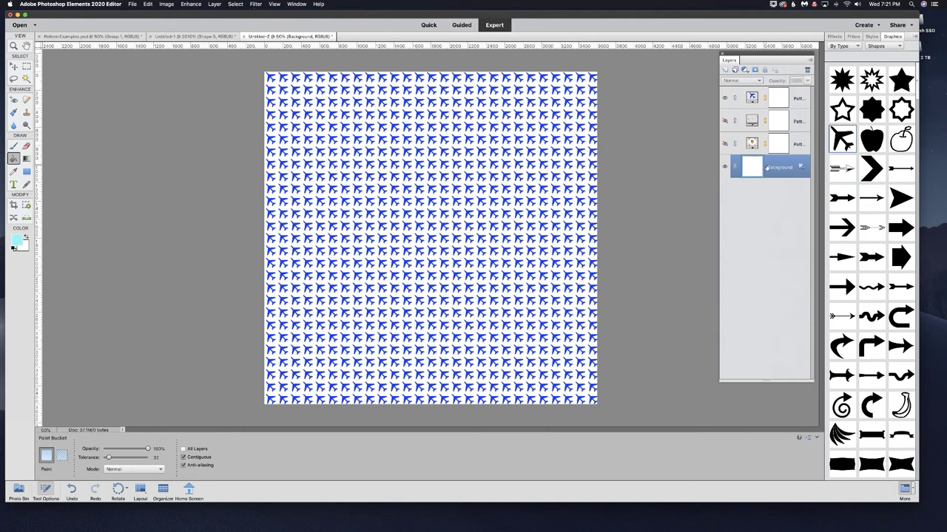
Fill the Background layer with the light cyan foreground colour.
{"action": "key", "text": "shift+BackSpace"}
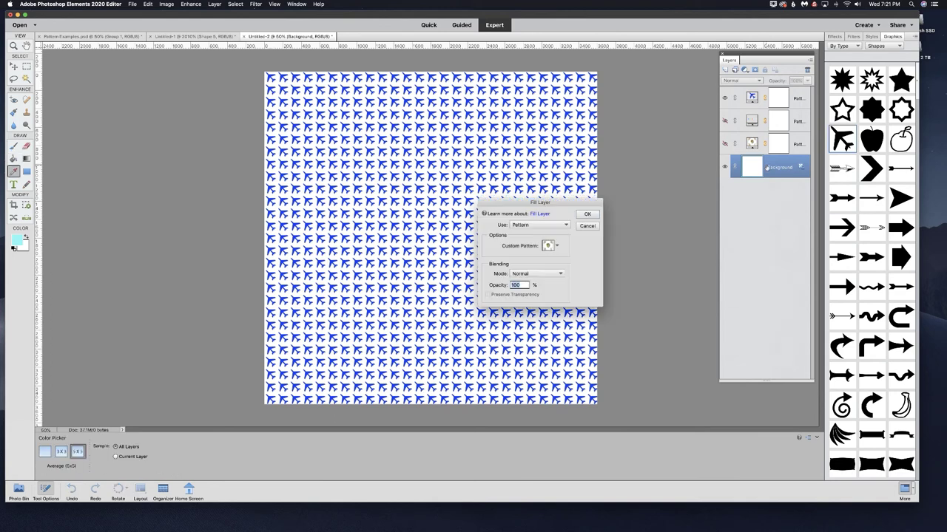
{"action": "left_click", "coordinate": [557, 226]}
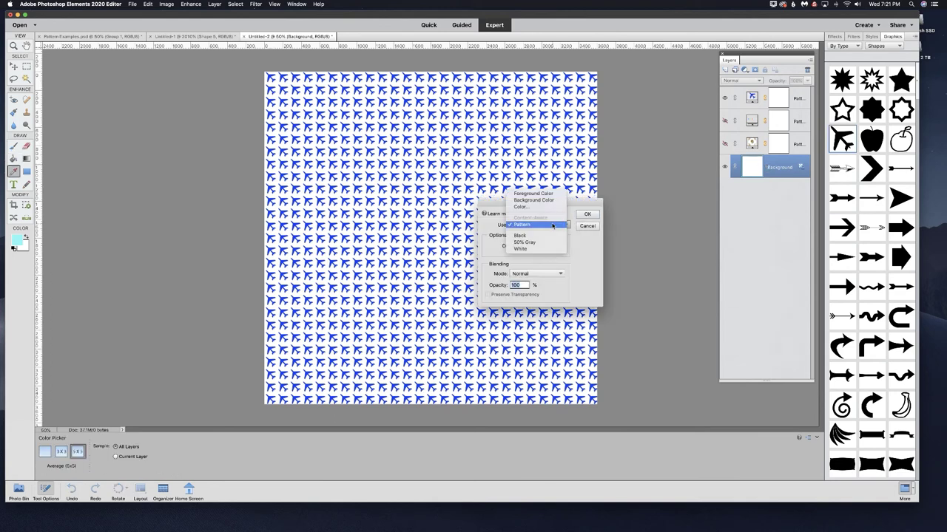
{"action": "left_click", "coordinate": [532, 193]}
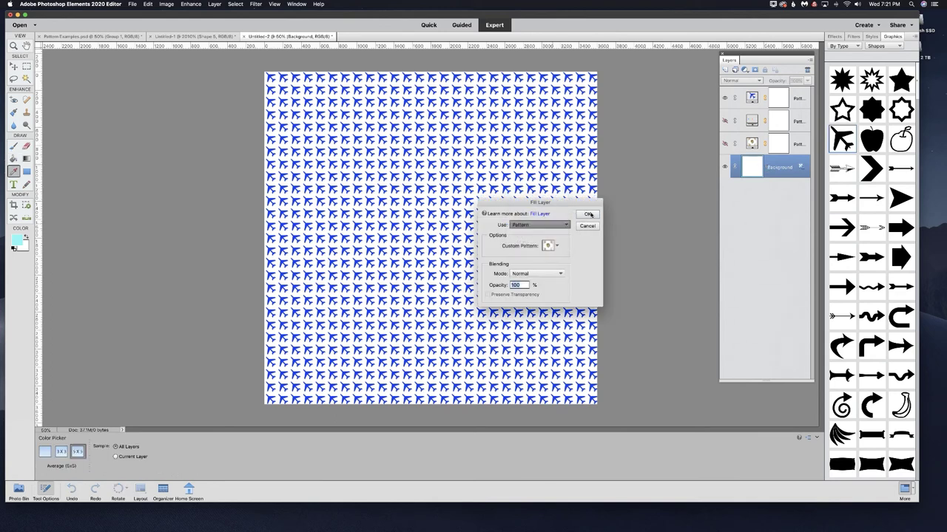
{"action": "key", "text": "Return"}
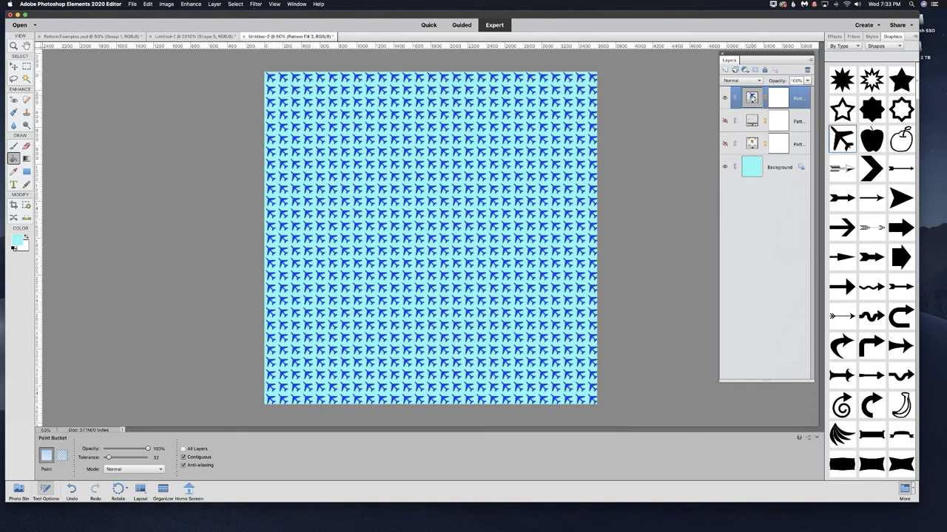
Reopen the airplane pattern fill settings and choose Save Patterns from the pattern menu.
{"action": "double_click", "coordinate": [751, 97]}
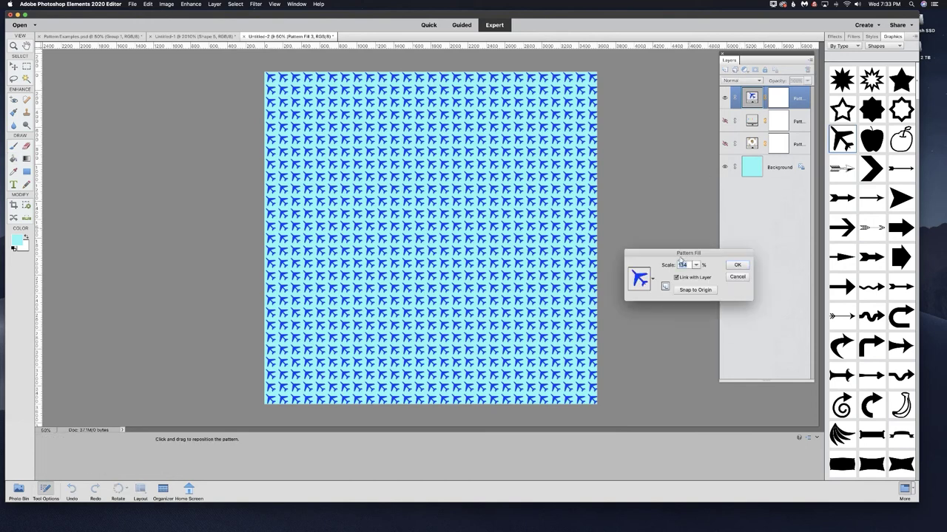
{"action": "left_click", "coordinate": [653, 279]}
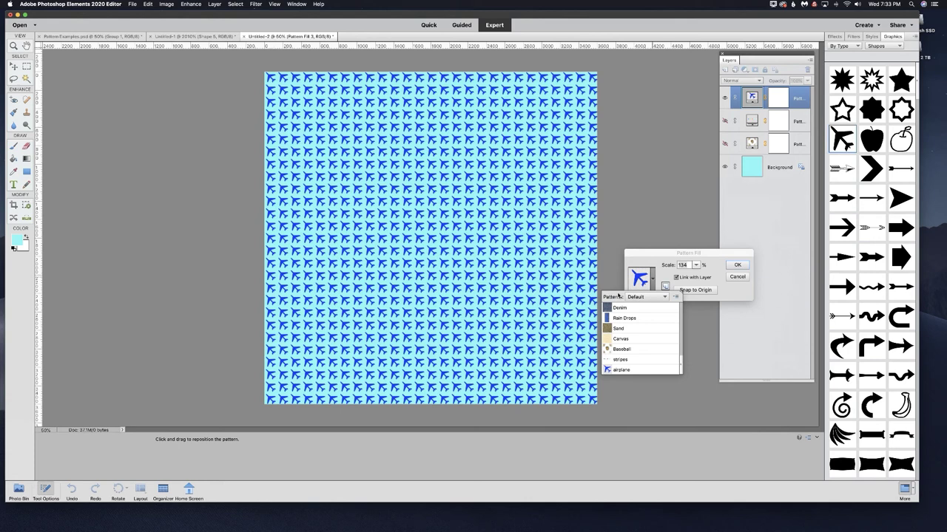
{"action": "left_click", "coordinate": [675, 297]}
{"action": "left_click", "coordinate": [676, 297]}
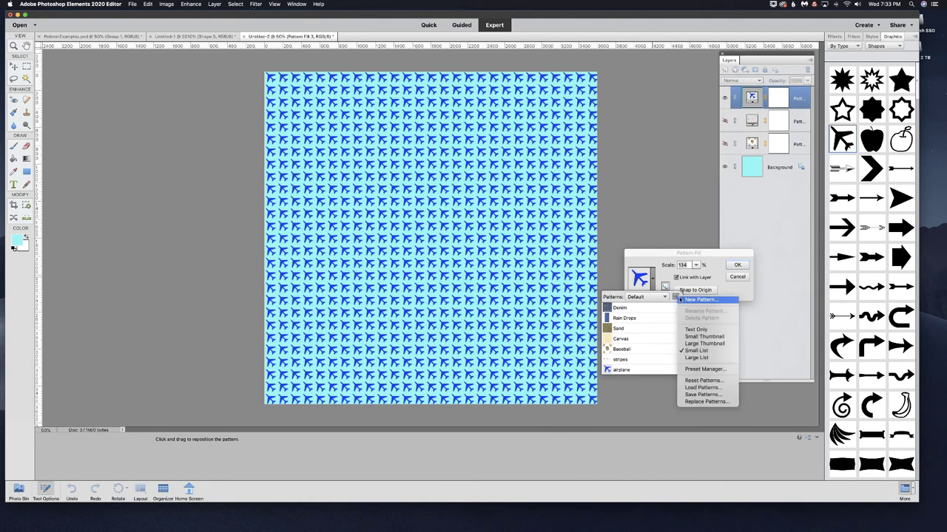
{"action": "left_click", "coordinate": [706, 394]}
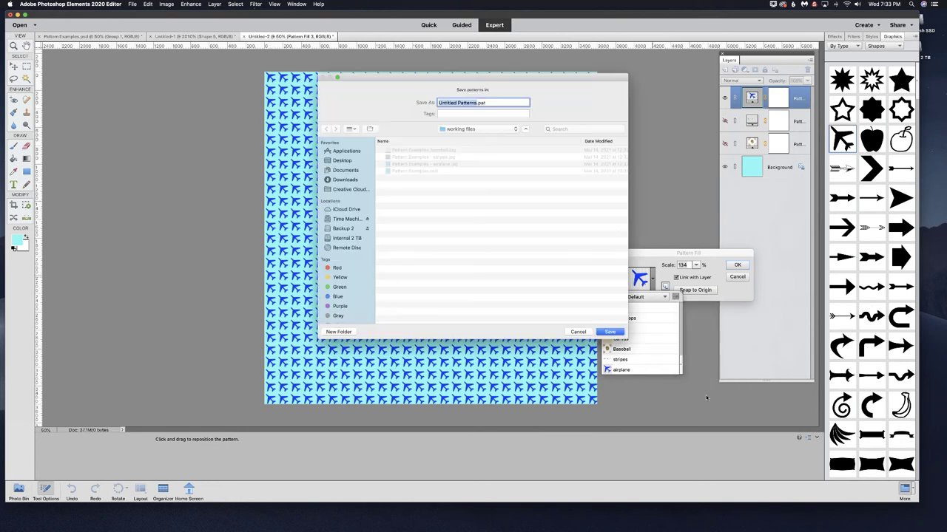
Save the set as Custom Patterns.pat in a new Desktop folder, My Patterns.
{"action": "left_click", "coordinate": [344, 161]}
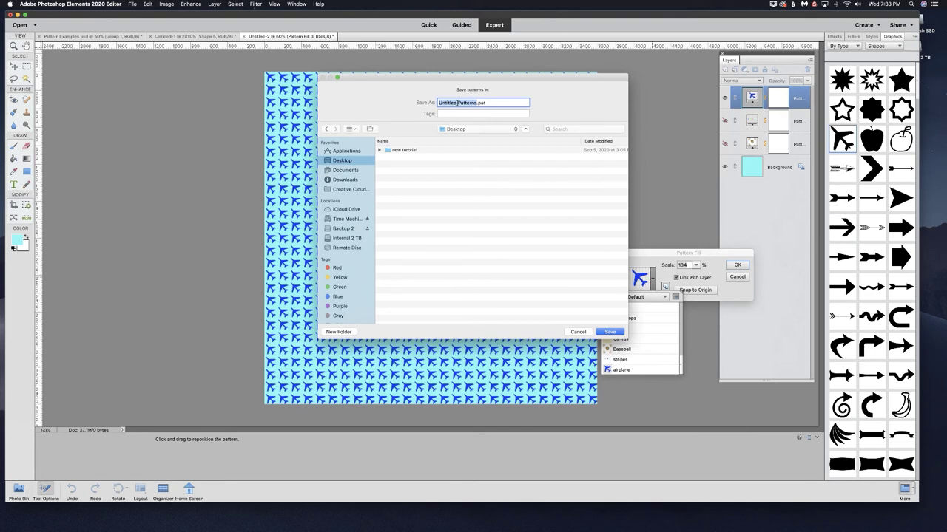
{"action": "type", "text": "Custom"}
{"action": "left_click", "coordinate": [335, 332]}
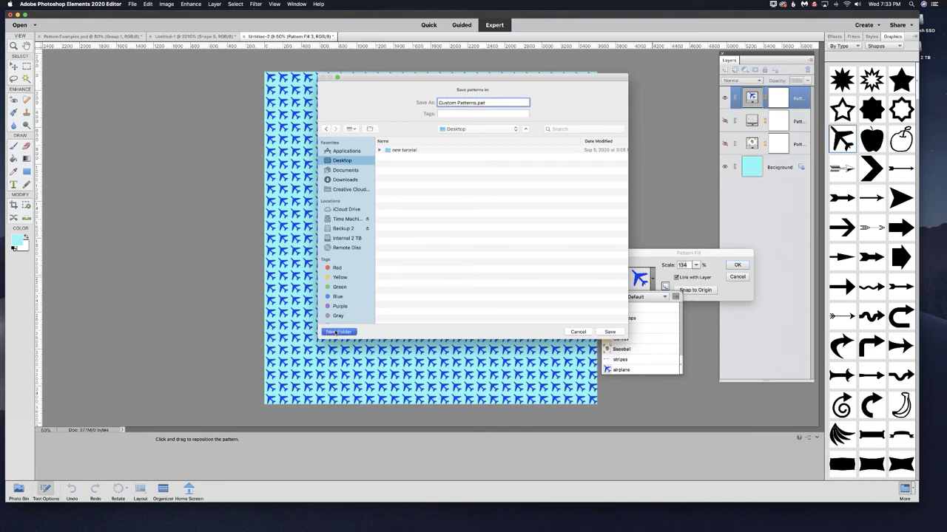
{"action": "type", "text": "My Patterns"}
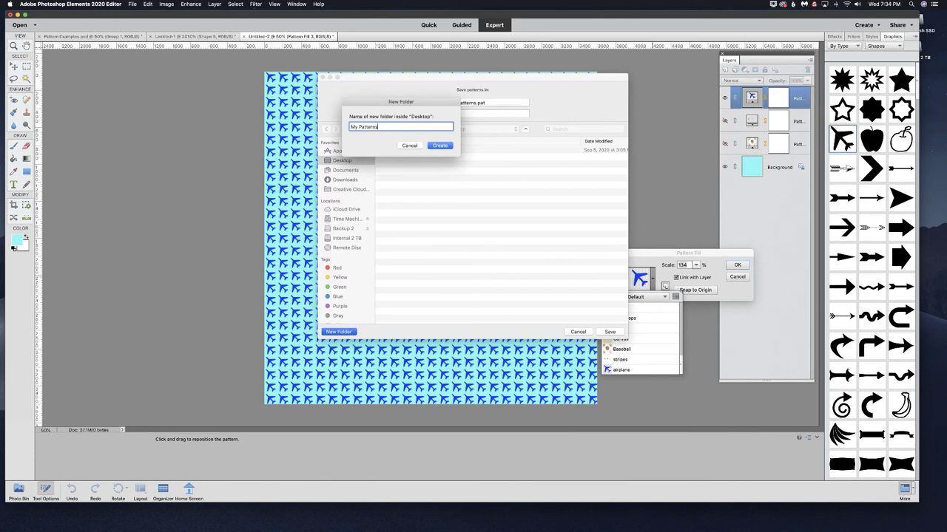
{"action": "left_click", "coordinate": [440, 146]}
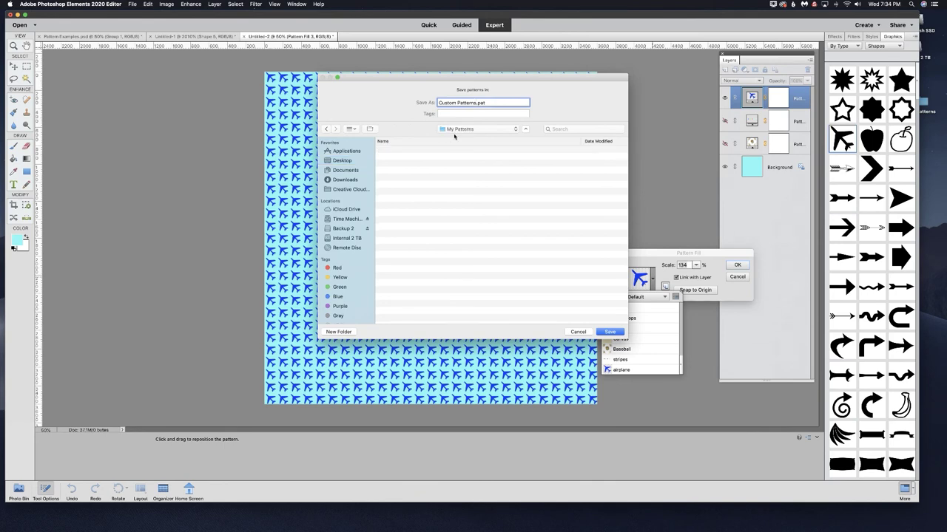
{"action": "left_click", "coordinate": [610, 332]}
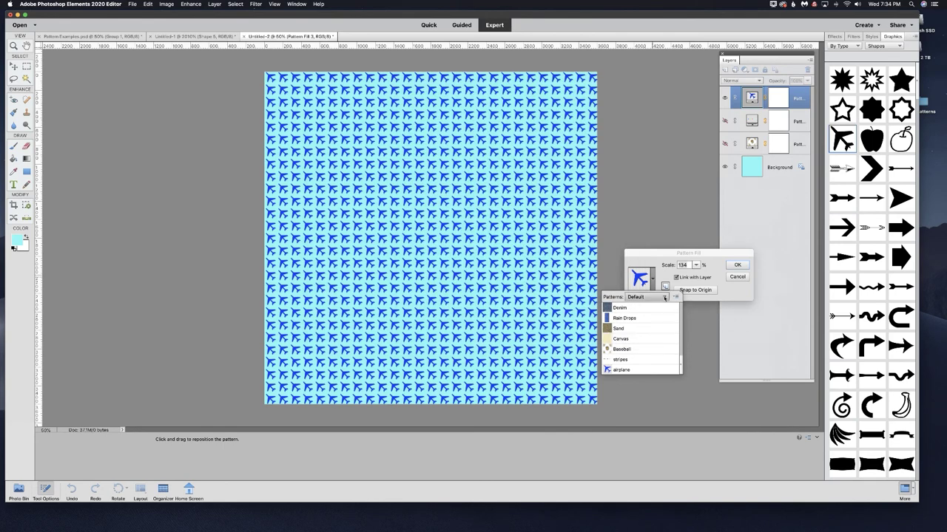
Browse the pattern sets, viewing Color Paper and then returning to Default.
{"action": "left_click", "coordinate": [664, 297]}
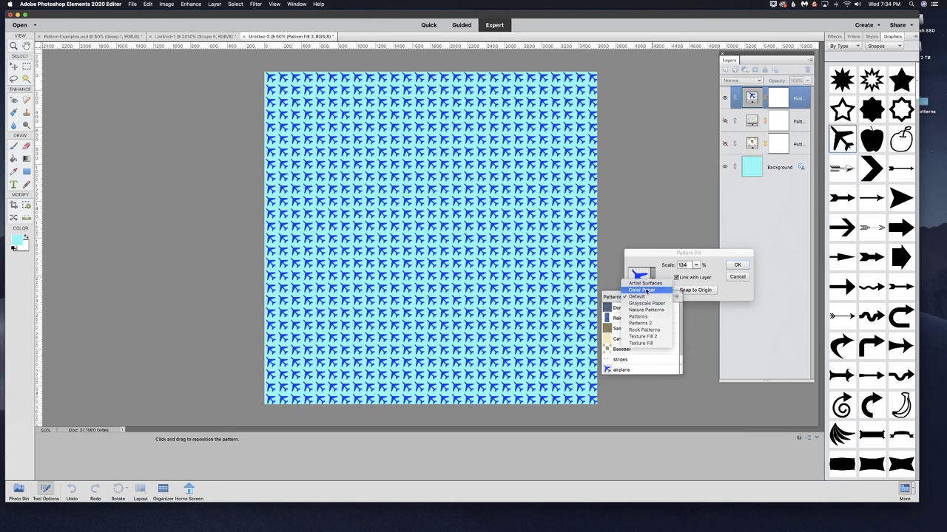
{"action": "left_click", "coordinate": [644, 289]}
{"action": "scroll", "coordinate": [681, 356], "scroll_direction": "down", "scroll_amount": 3}
{"action": "scroll", "coordinate": [681, 356], "scroll_direction": "up", "scroll_amount": 5}
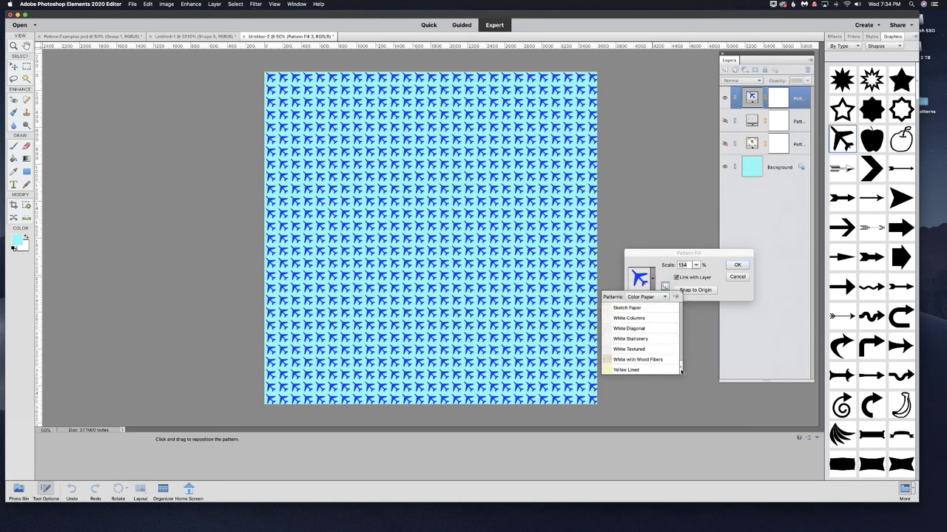
{"action": "left_click", "coordinate": [652, 298]}
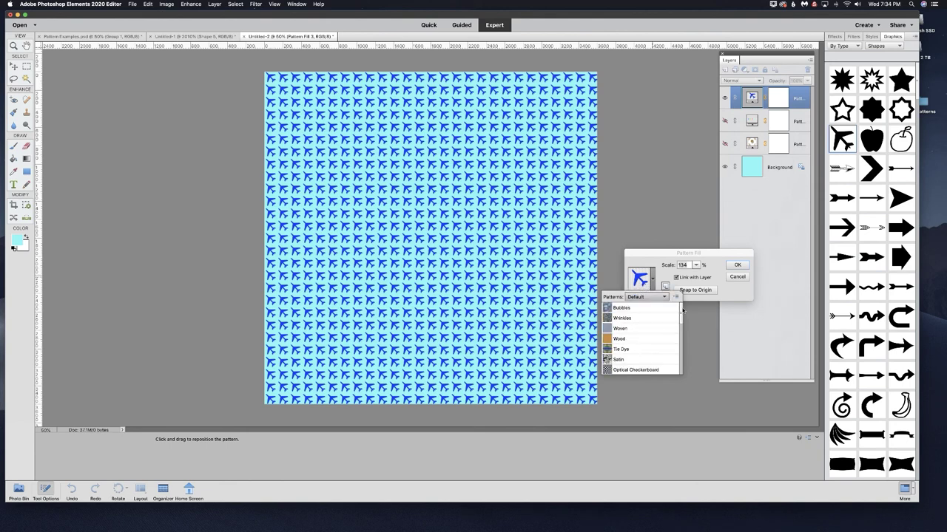
{"action": "mouse_move", "coordinate": [681, 327]}
{"action": "left_mouse_down"}
{"action": "mouse_move", "coordinate": [678, 383]}
{"action": "mouse_move", "coordinate": [678, 309]}
{"action": "mouse_move", "coordinate": [679, 386]}
{"action": "left_mouse_up"}
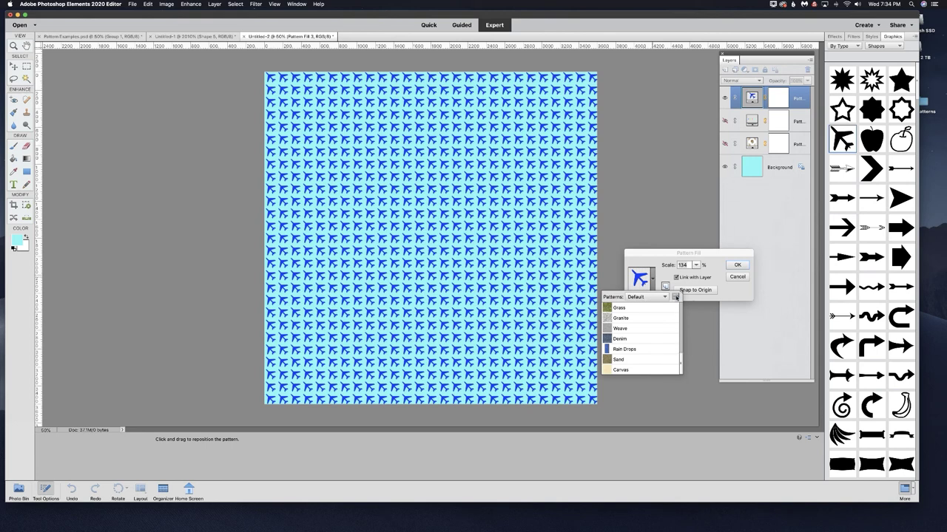
Load the saved Custom Patterns.pat set into the pattern list.
{"action": "left_click", "coordinate": [675, 297]}
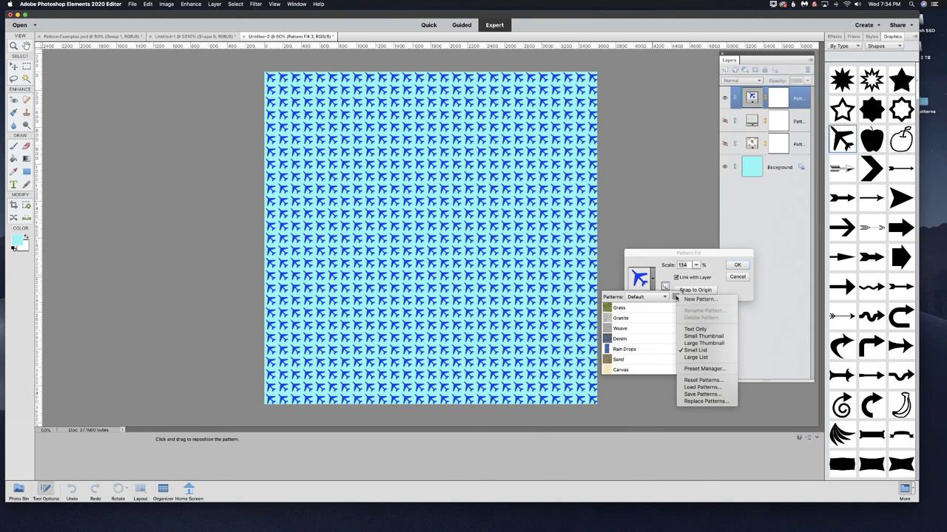
{"action": "left_click", "coordinate": [699, 388]}
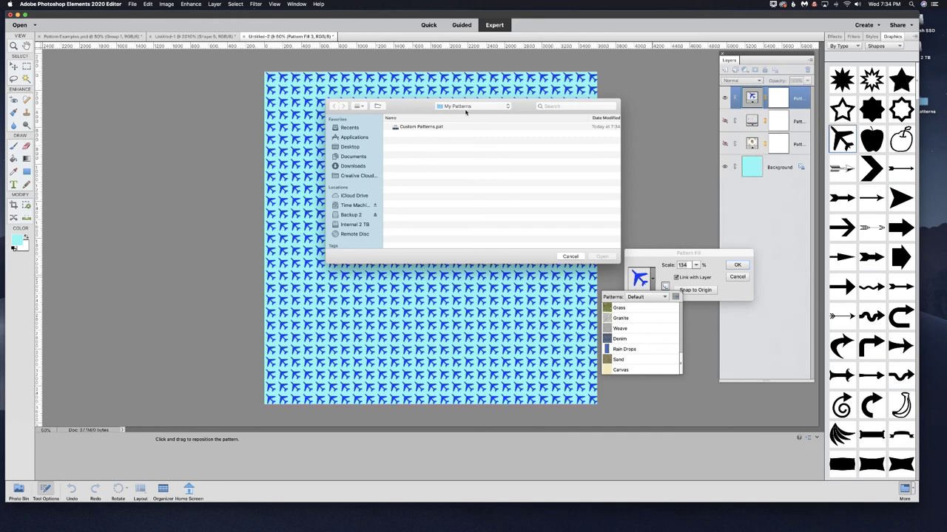
{"action": "left_click", "coordinate": [414, 127]}
{"action": "left_click", "coordinate": [601, 257]}
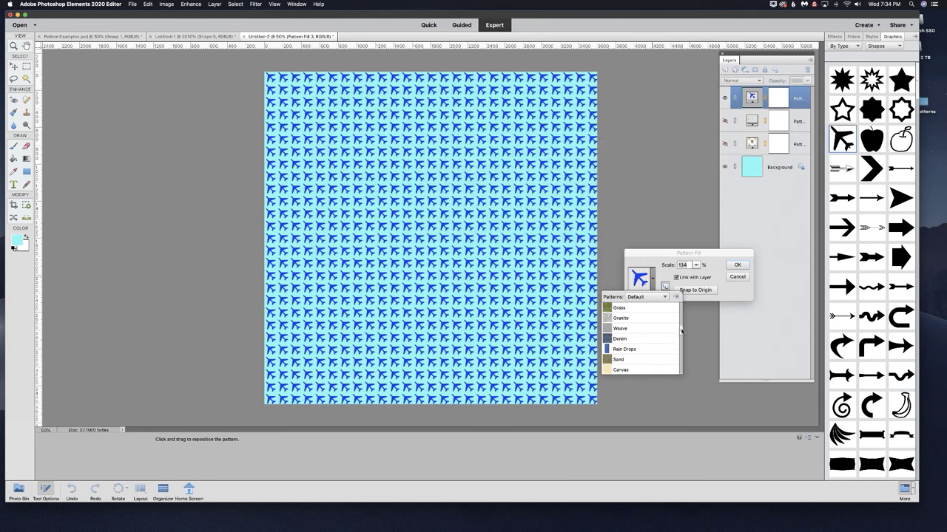
{"action": "scroll", "coordinate": [681, 339], "scroll_direction": "down", "scroll_amount": 3}
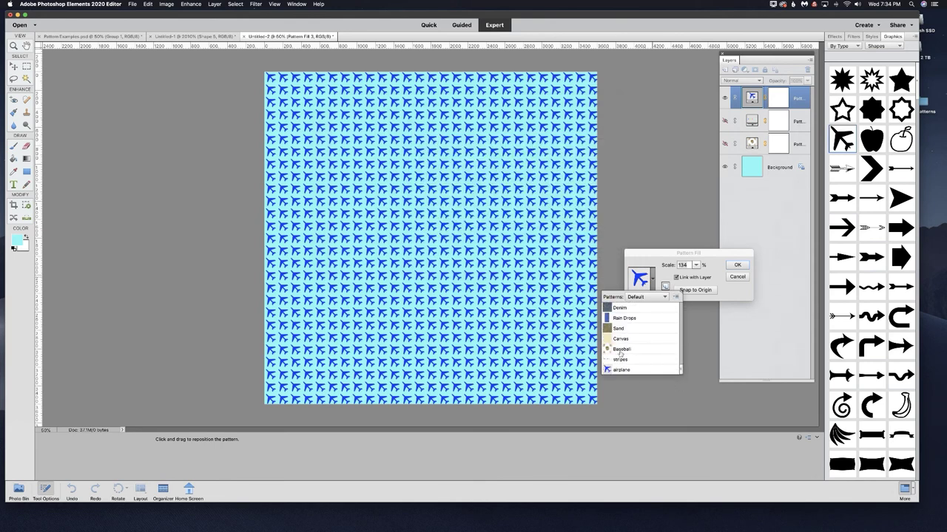
Switch to the Color Paper set and load Custom Patterns.pat into it.
{"action": "left_click", "coordinate": [642, 297]}
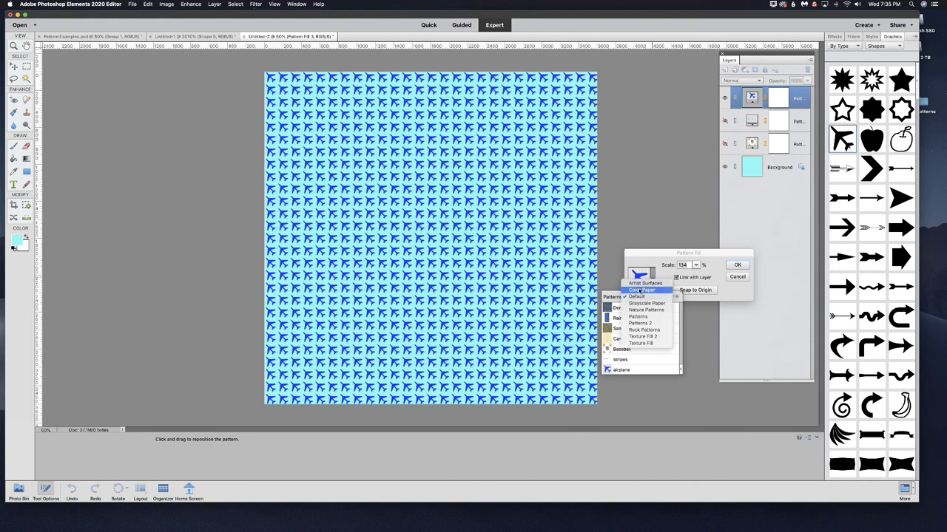
{"action": "left_click", "coordinate": [641, 290]}
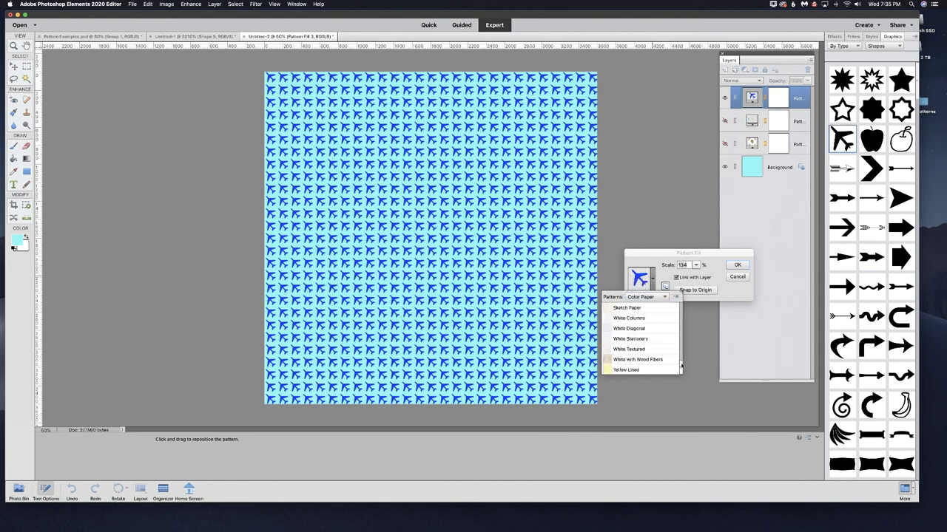
{"action": "left_click", "coordinate": [677, 297]}
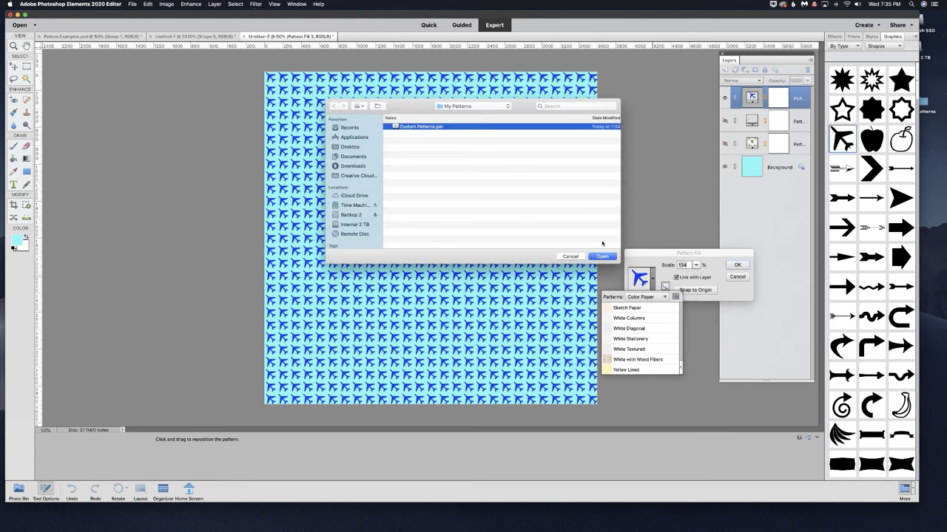
{"action": "left_click", "coordinate": [608, 257]}
{"action": "left_click_drag", "start_coordinate": [681, 339], "coordinate": [678, 376]}
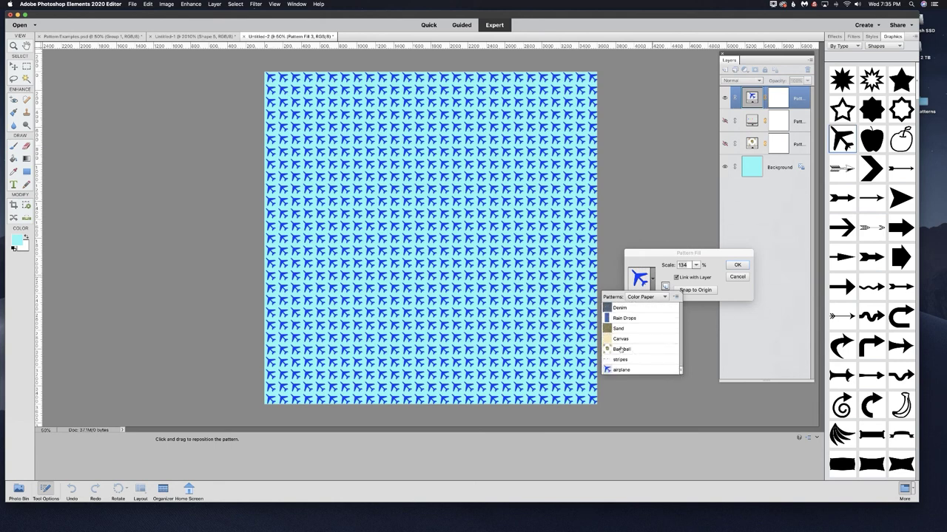
Switch back to the Default pattern set and scroll through its patterns.
{"action": "left_click", "coordinate": [647, 296]}
{"action": "left_click", "coordinate": [673, 317]}
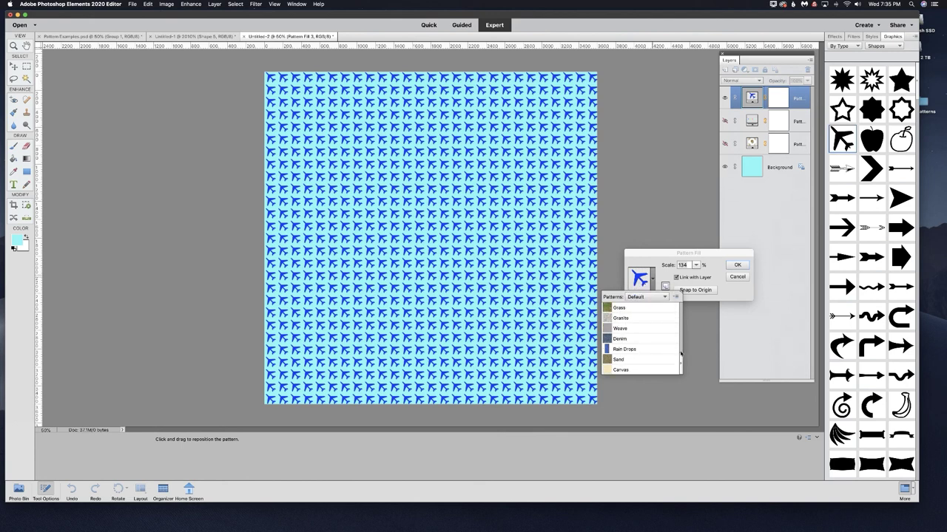
{"action": "scroll", "coordinate": [675, 349], "scroll_direction": "up", "scroll_amount": 3}
{"action": "scroll", "coordinate": [676, 349], "scroll_direction": "down", "scroll_amount": 3}
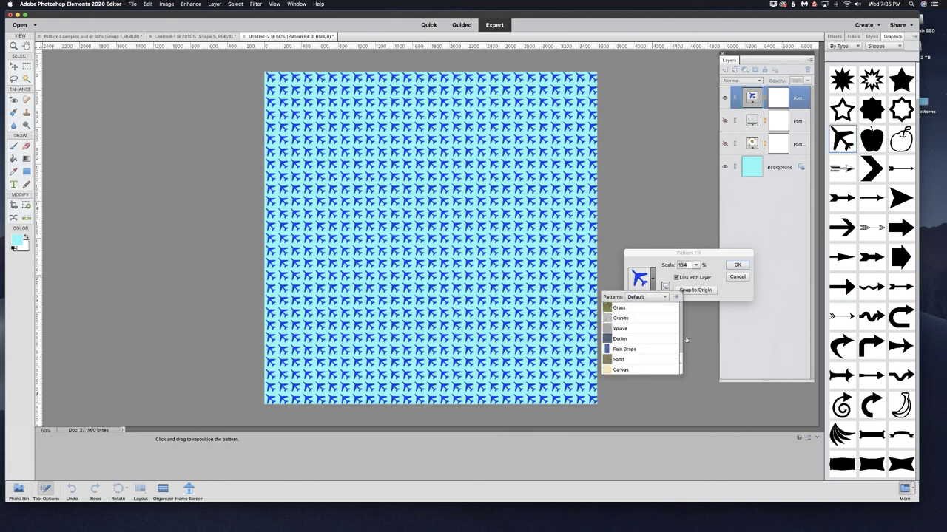